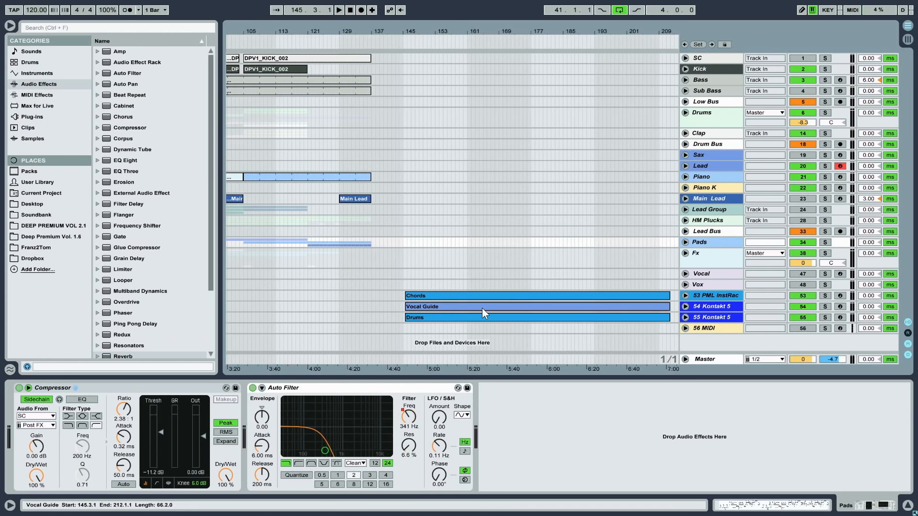
# Open the Vocal Guide clip's notes and play the melody from 3.3.1
pyautogui.doubleClick(482, 308)
pyautogui.click(310, 150)
pyautogui.press('space')
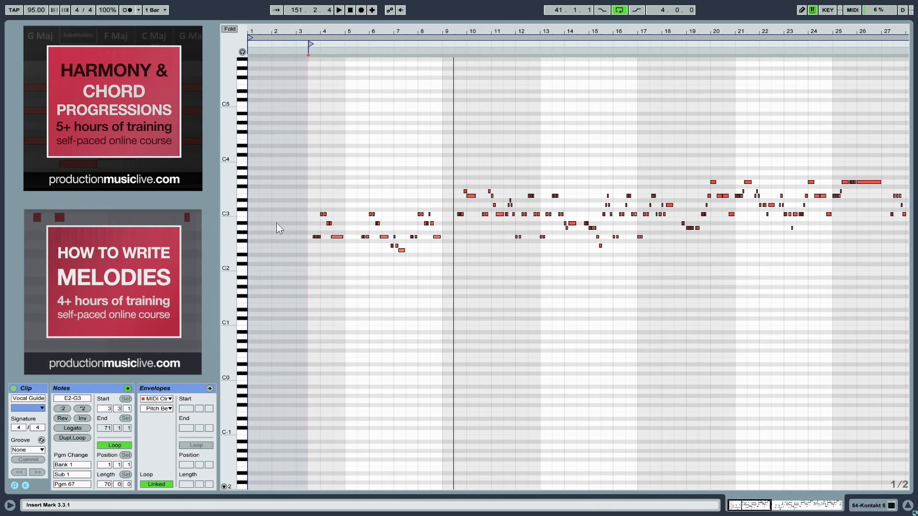
# Play the Vocal Guide melody from about bar 9 and stop around bar 14
pyautogui.moveTo(228, 222); pyautogui.dragTo(273, 220)
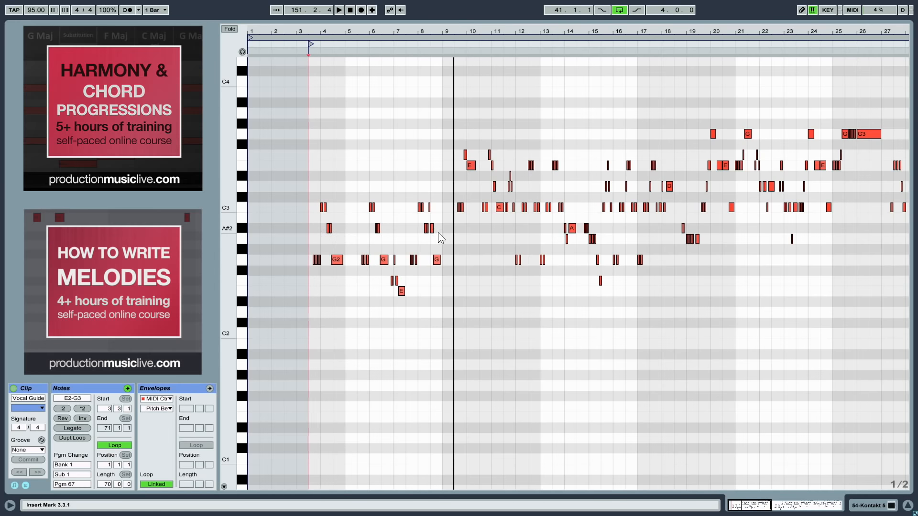
pyautogui.click(438, 43)
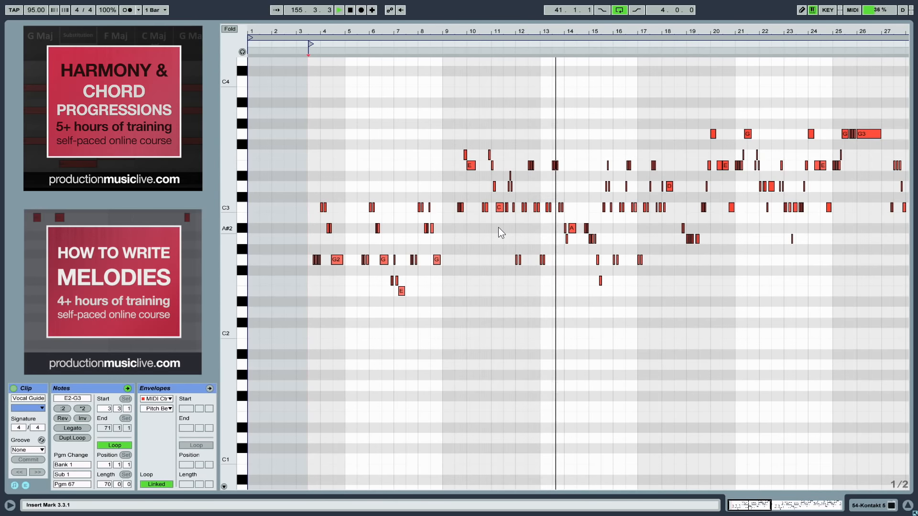
pyautogui.press('space')
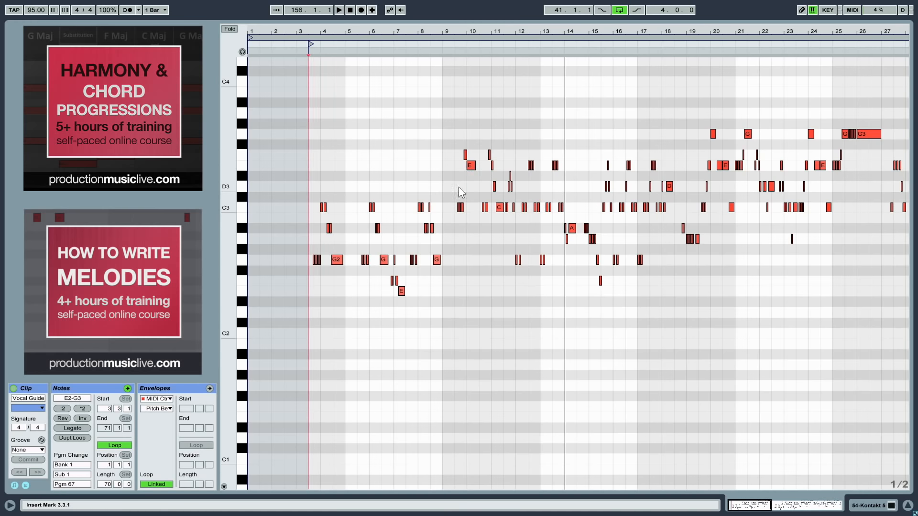
# Raise the D#3 note in bar 11 to E3 and play back the passage from about 10.4
pyautogui.moveTo(514, 34); pyautogui.dragTo(515, 60)
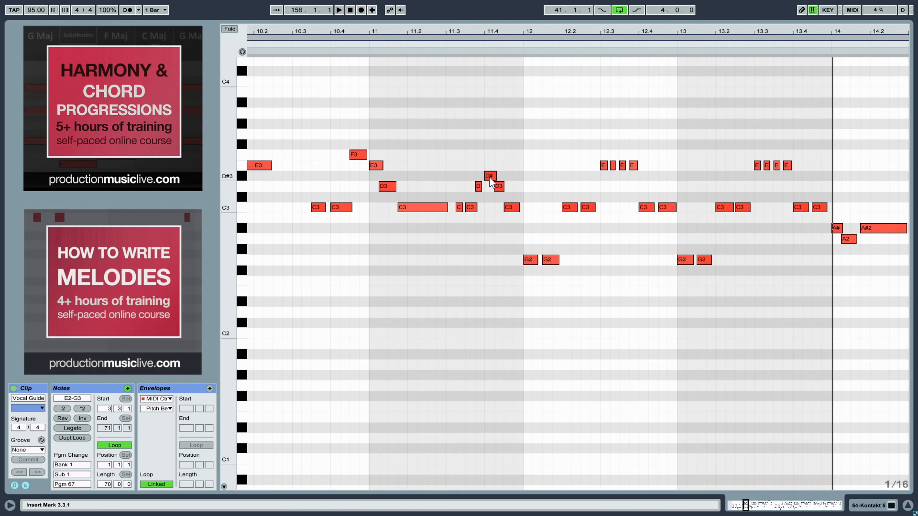
pyautogui.moveTo(490, 178); pyautogui.dragTo(490, 166)
pyautogui.click(542, 136)
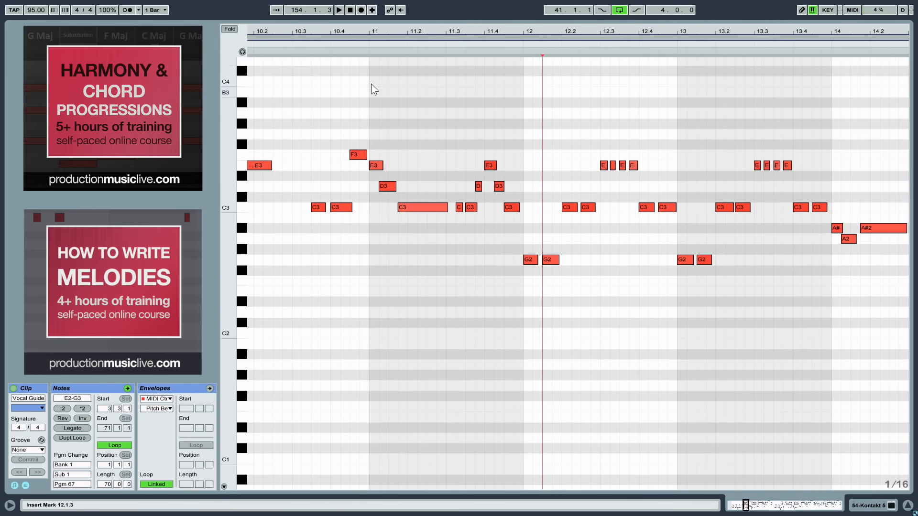
pyautogui.click(341, 44)
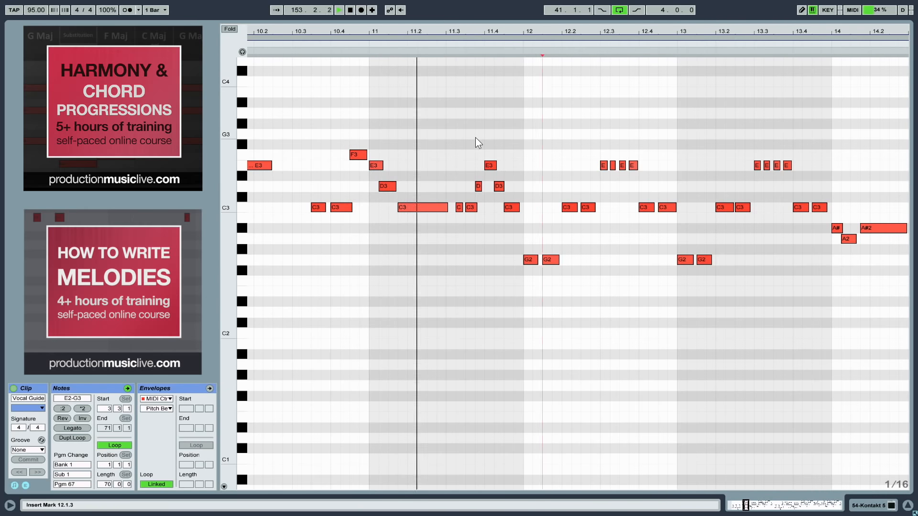
pyautogui.press('space')
# Play the opening phrase of the melody from 3.3.1 and stop after bar 7 begins
pyautogui.moveTo(493, 31); pyautogui.dragTo(491, 7)
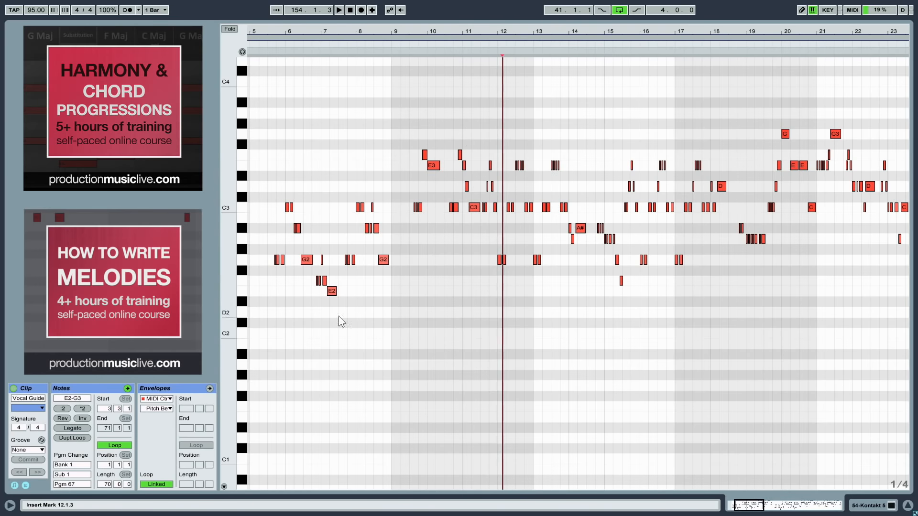
pyautogui.moveTo(280, 27); pyautogui.dragTo(386, 31)
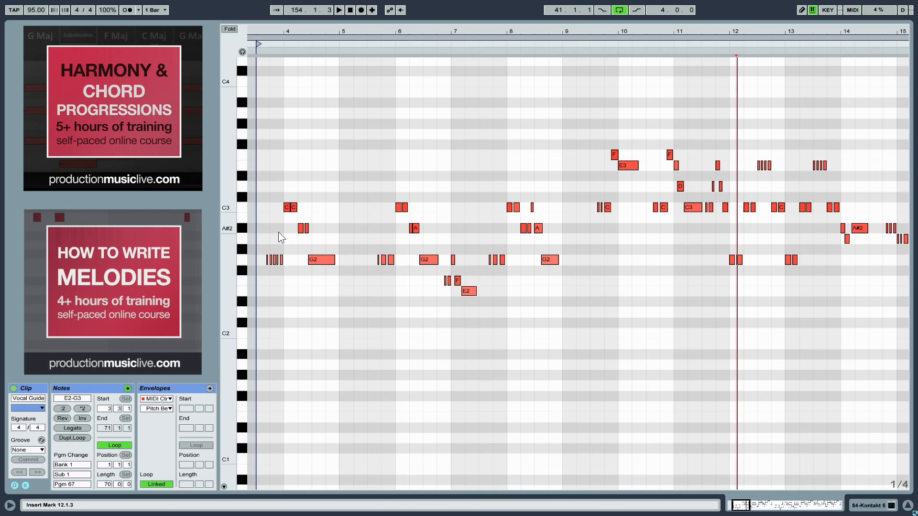
pyautogui.press('space')
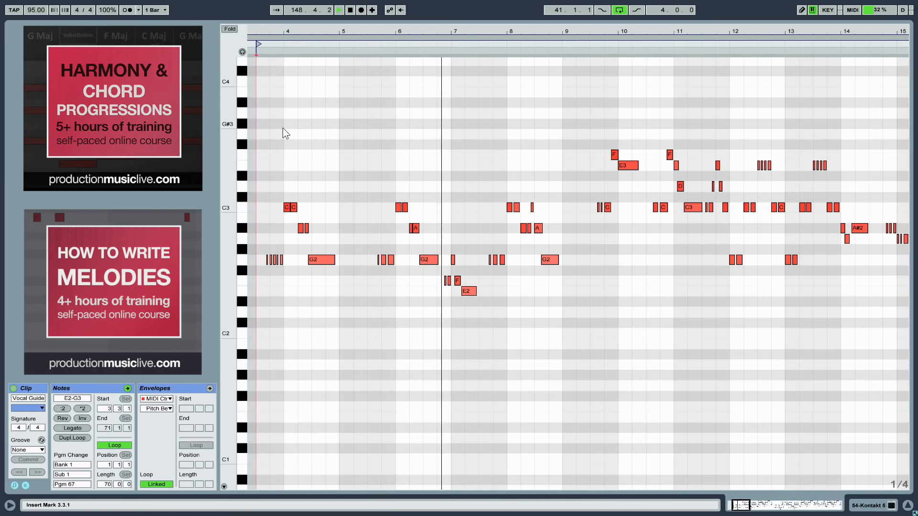
pyautogui.press('space')
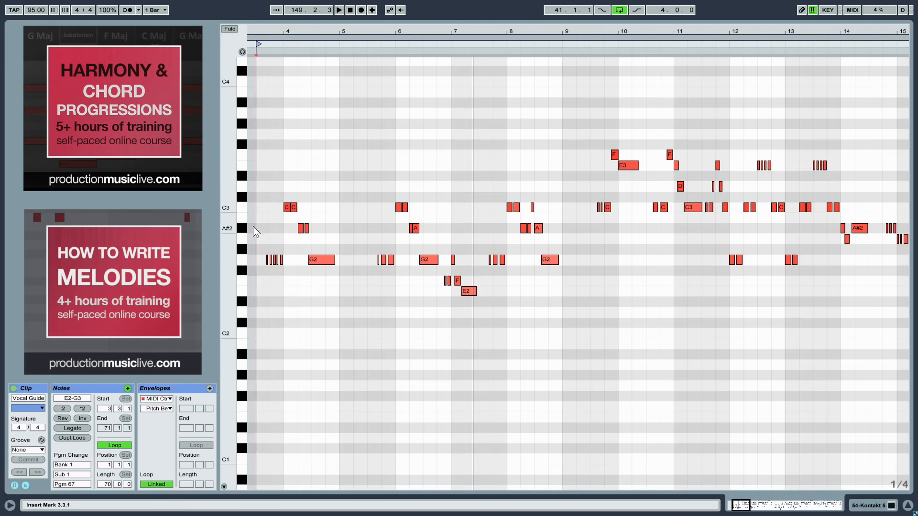
# Transpose all A#2 notes between bars 4 and 8 up a semitone to B2
pyautogui.moveTo(292, 223); pyautogui.dragTo(547, 226)
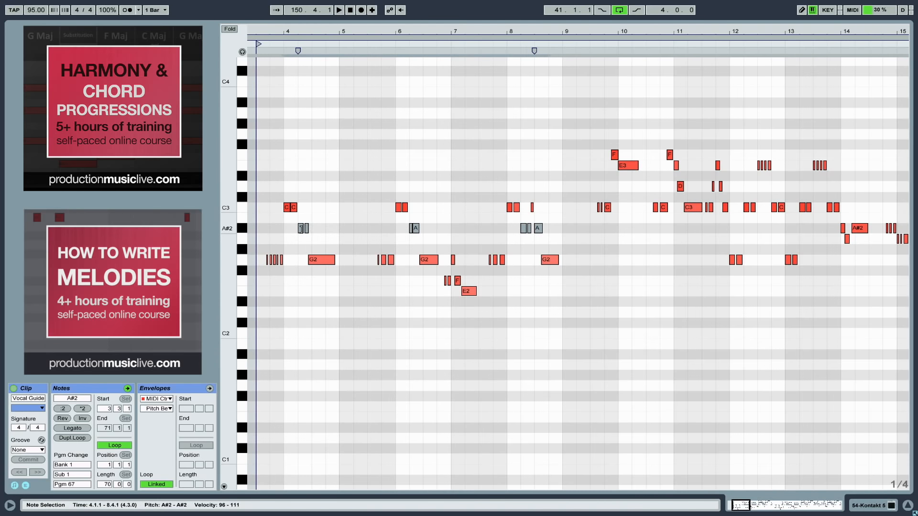
pyautogui.press('Up')
pyautogui.click(313, 236)
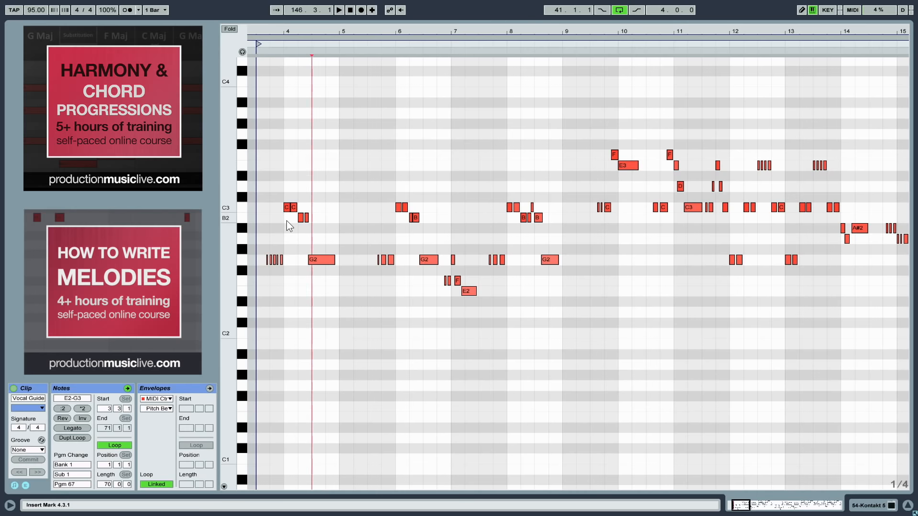
# Move the B2 notes between bars 4 and 8 back down to A#2
pyautogui.moveTo(285, 220); pyautogui.dragTo(553, 222)
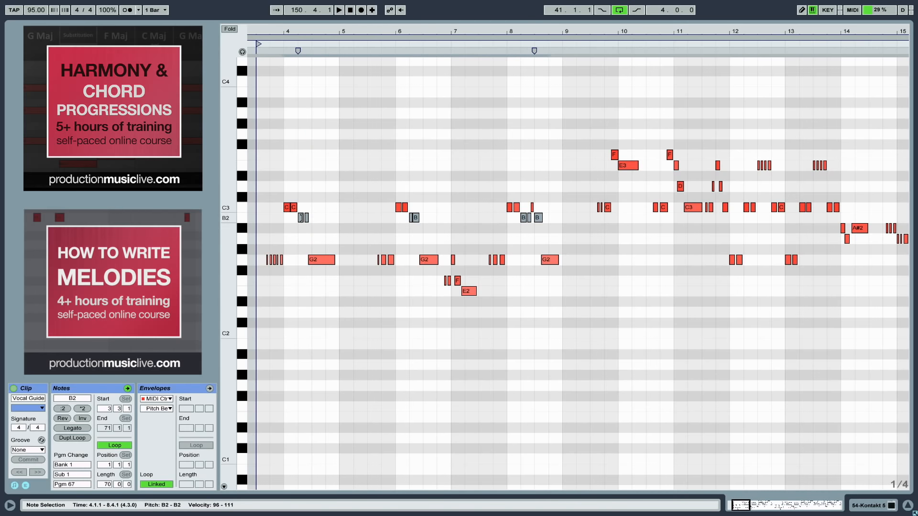
pyautogui.moveTo(302, 223); pyautogui.dragTo(302, 233)
pyautogui.click(328, 240)
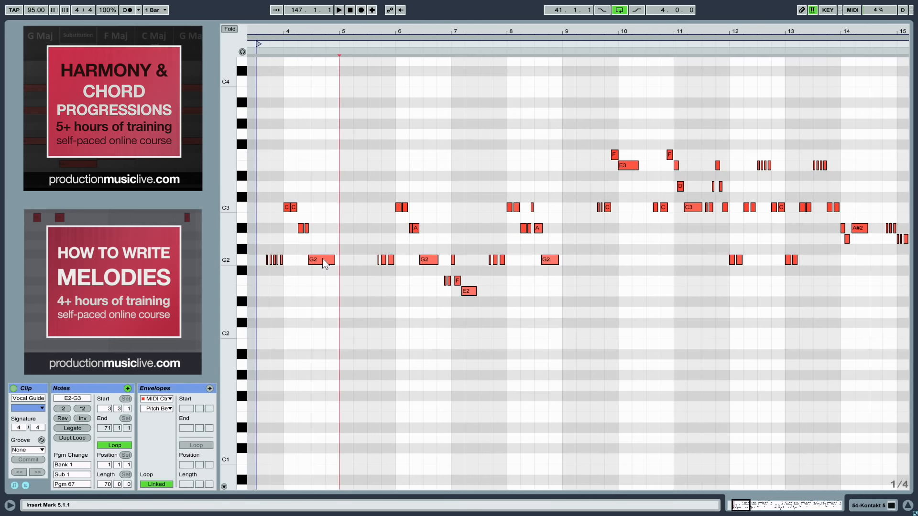
# With note preview on, audition the long G2 note in bar 4 along with the B2 and D3 keys
pyautogui.click(329, 260)
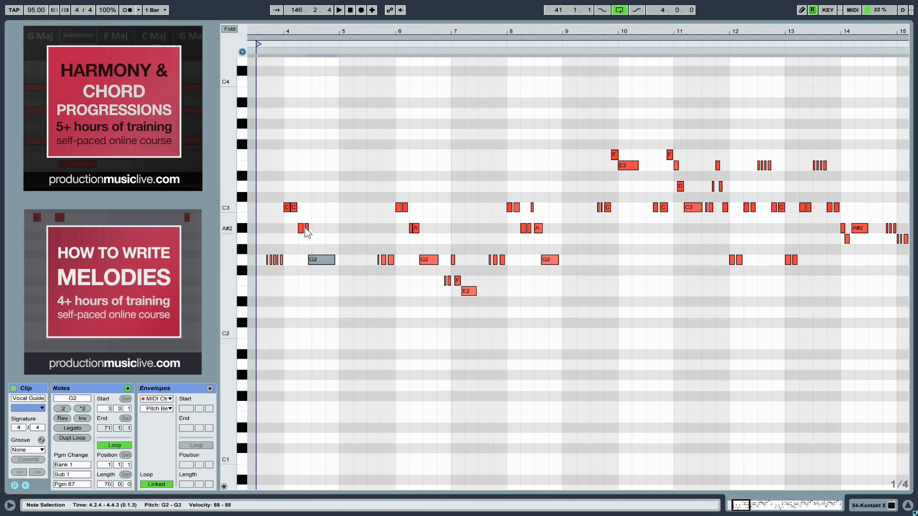
pyautogui.click(245, 186)
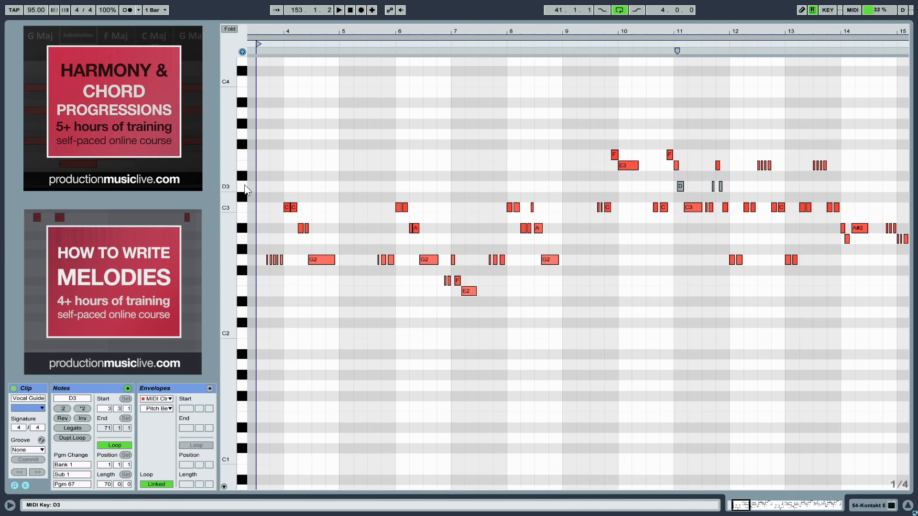
pyautogui.click(323, 258)
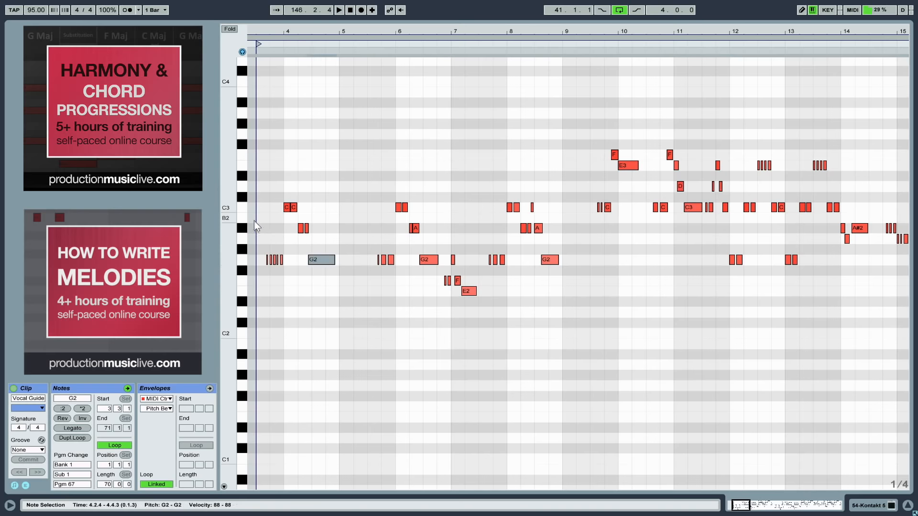
pyautogui.click(243, 217)
pyautogui.click(243, 187)
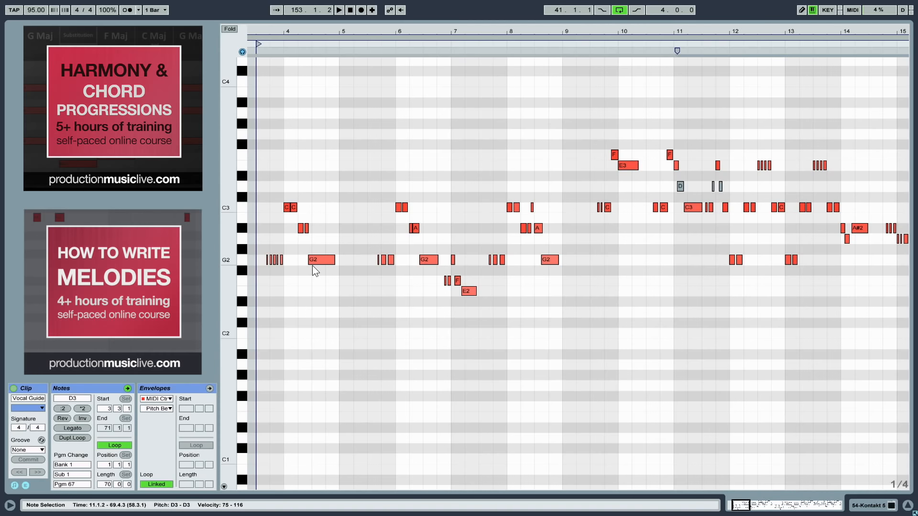
# Add a C2 note at 4.3, raise it to C#2, and audition it against the long G2 above
pyautogui.doubleClick(316, 333)
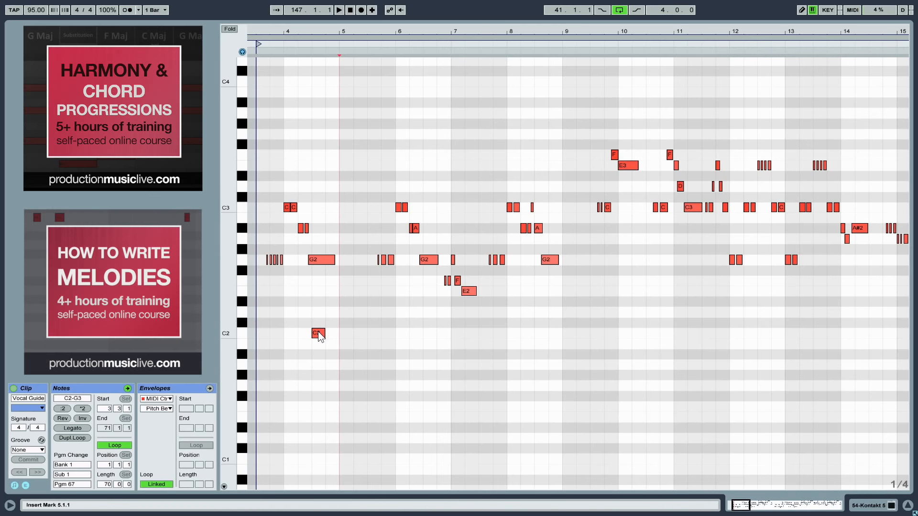
pyautogui.moveTo(318, 331); pyautogui.dragTo(318, 326)
pyautogui.click(381, 316)
pyautogui.click(317, 322)
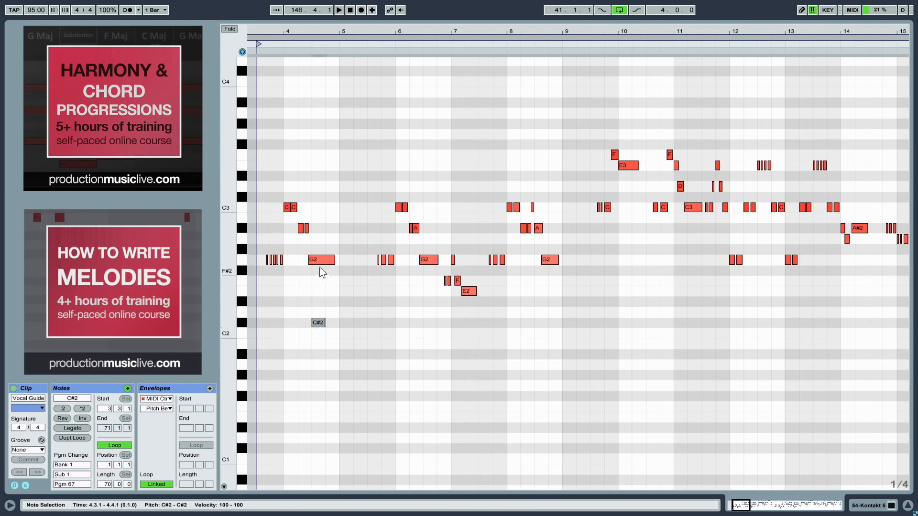
pyautogui.click(319, 261)
# Build a scale of stacked one-bar notes in bar 2: C2, D2, E2, F2, G2, A2 and B2
pyautogui.click(330, 290)
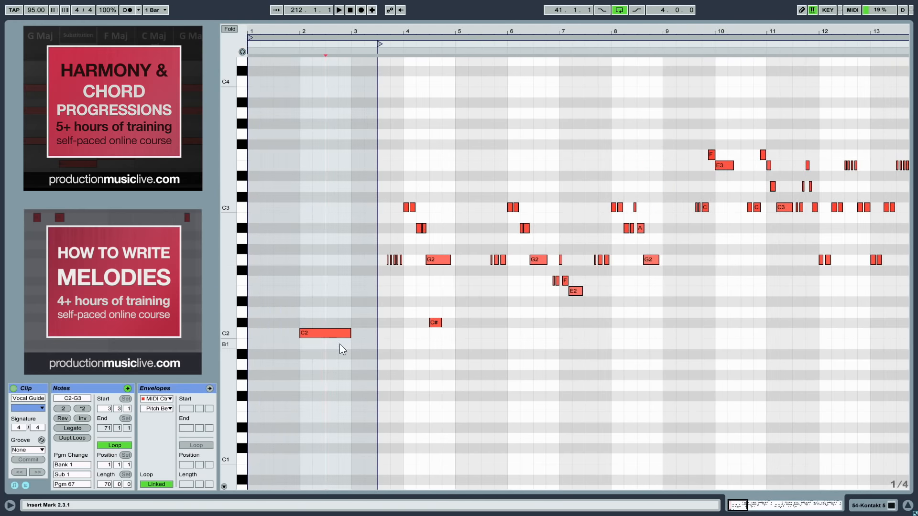
pyautogui.moveTo(323, 336); pyautogui.dragTo(330, 194)
pyautogui.click(328, 193)
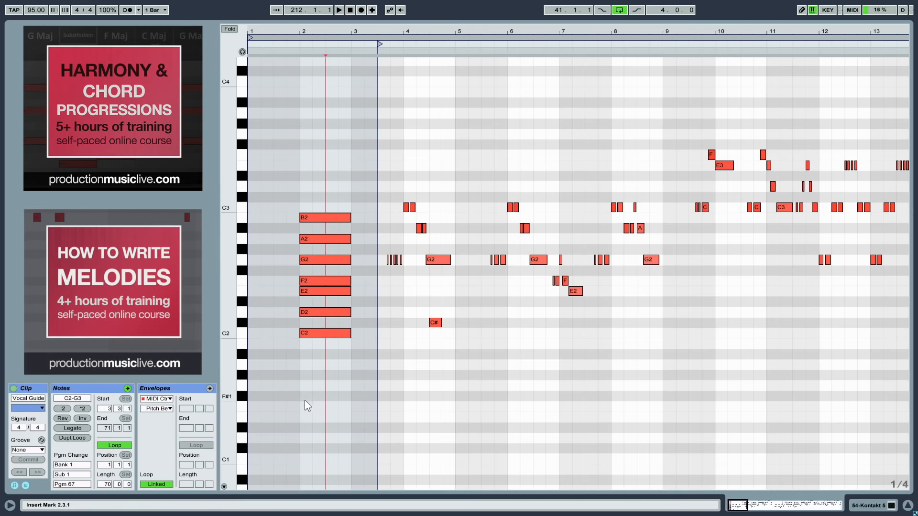
# Copy the bar 2 scale notes into bar 1 and lower the copied B2 to A#2
pyautogui.moveTo(323, 179); pyautogui.dragTo(275, 334)
pyautogui.click(291, 379)
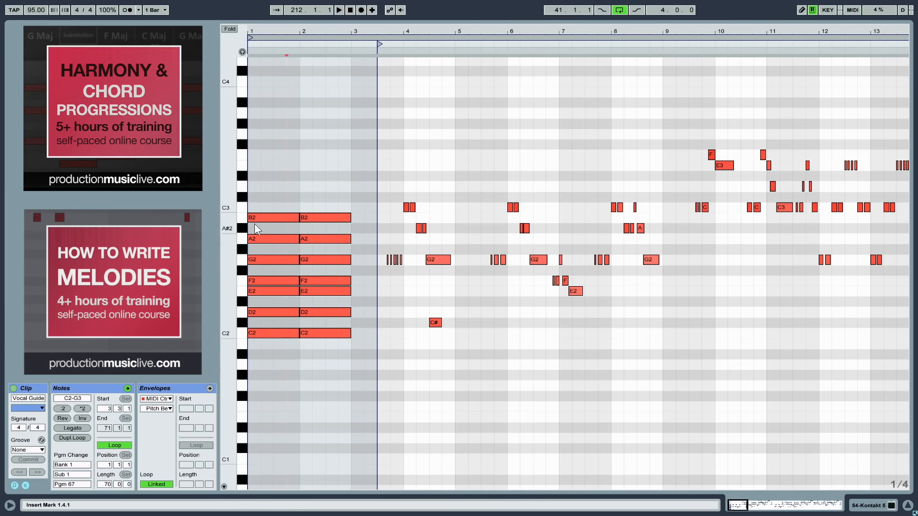
pyautogui.moveTo(271, 215); pyautogui.dragTo(267, 225)
pyautogui.click(271, 181)
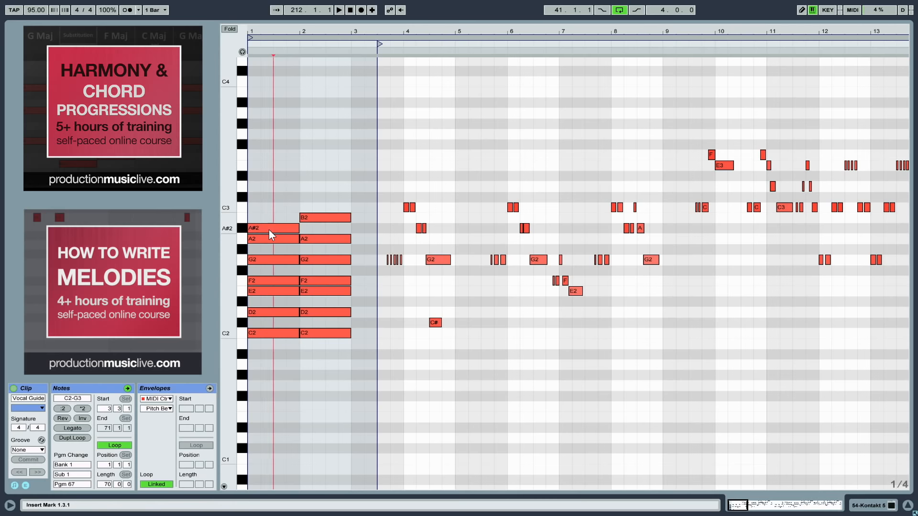
# Compare the bar 1 scale with the bar 2 scale, examining how A#2 and B2 differ as the top note
pyautogui.moveTo(264, 176); pyautogui.dragTo(268, 378)
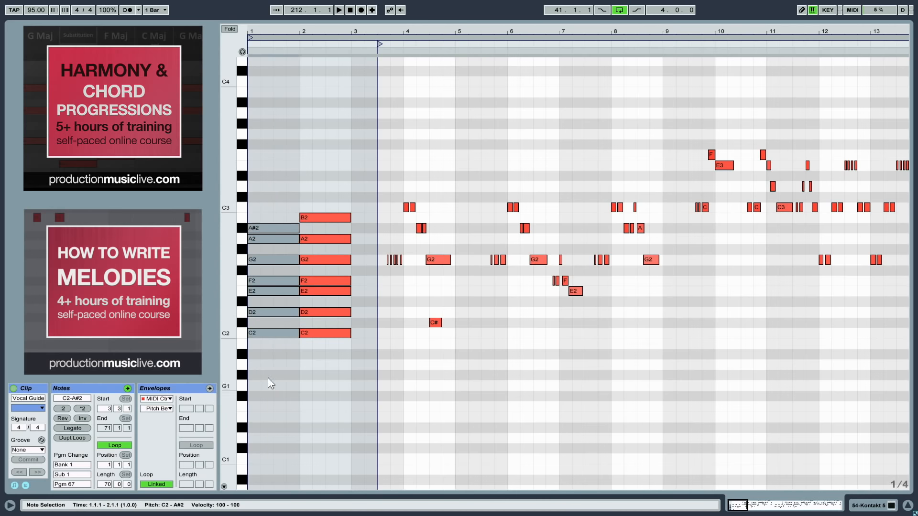
pyautogui.click(300, 429)
pyautogui.click(334, 353)
pyautogui.press('+')
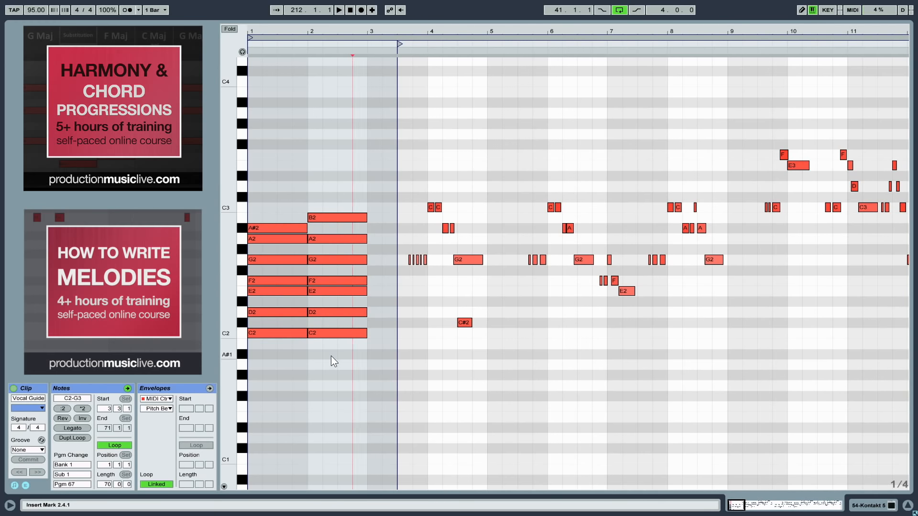
pyautogui.click(274, 228)
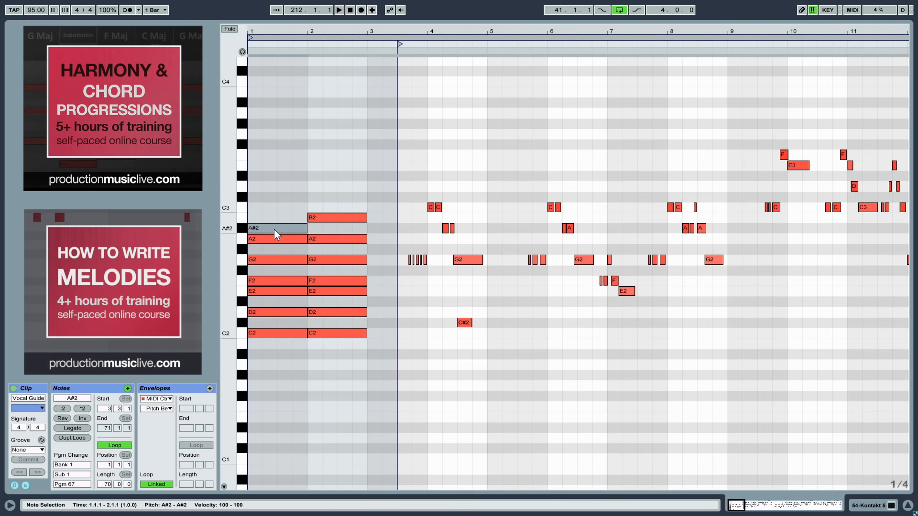
pyautogui.click(276, 210)
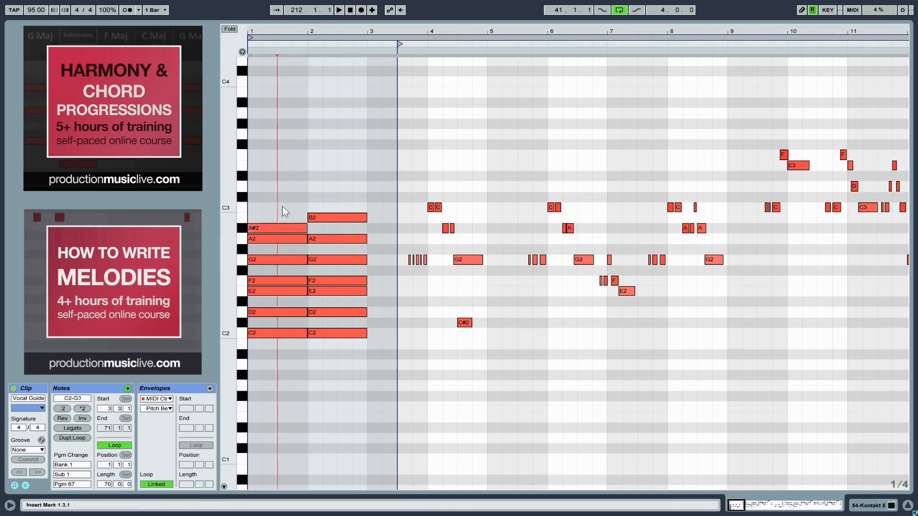
pyautogui.click(337, 218)
pyautogui.click(337, 196)
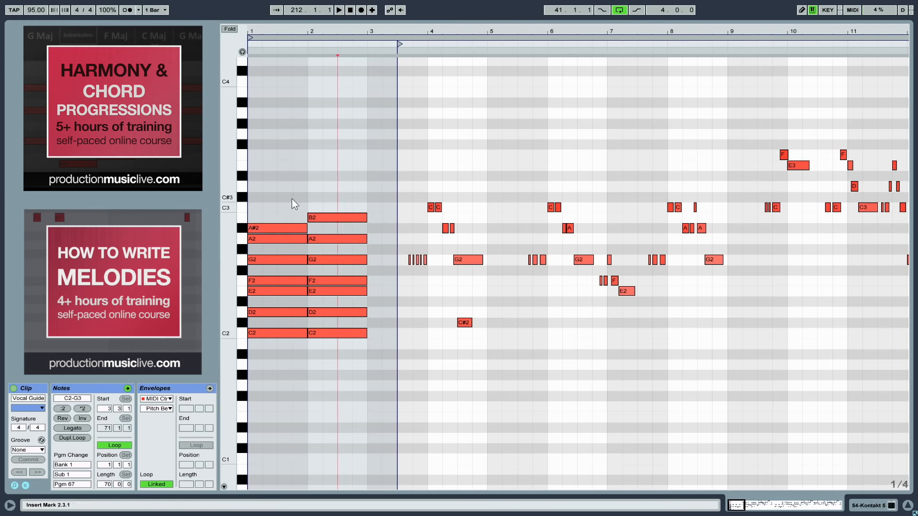
pyautogui.click(280, 162)
pyautogui.moveTo(262, 289); pyautogui.dragTo(244, 429)
pyautogui.click(339, 416)
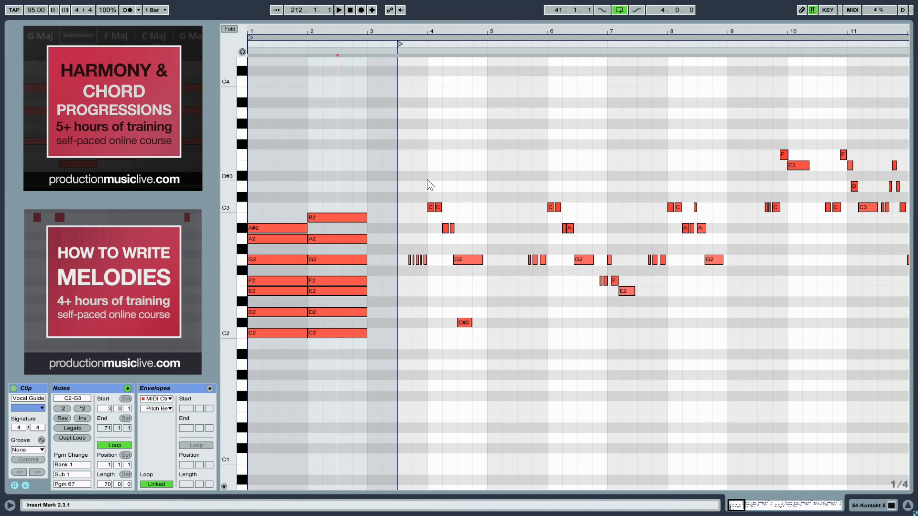
# Delete all melody notes between 3.3.1 and 9.3.1, keeping the two stacked scales
pyautogui.moveTo(402, 128); pyautogui.dragTo(750, 382)
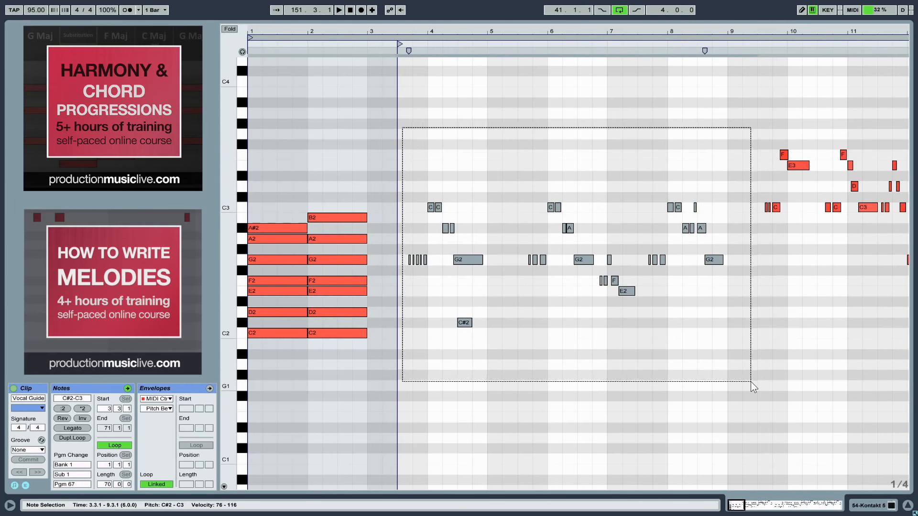
pyautogui.press('Delete')
pyautogui.click(322, 384)
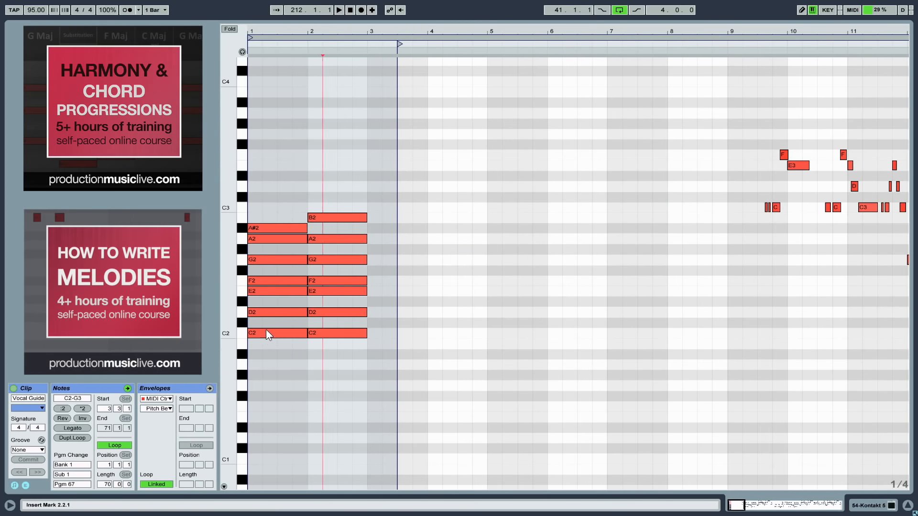
# Mute D2 and F2 in bar 1 to isolate the C2, E2 and G2 triad, and reactivate both notes
pyautogui.click(271, 334)
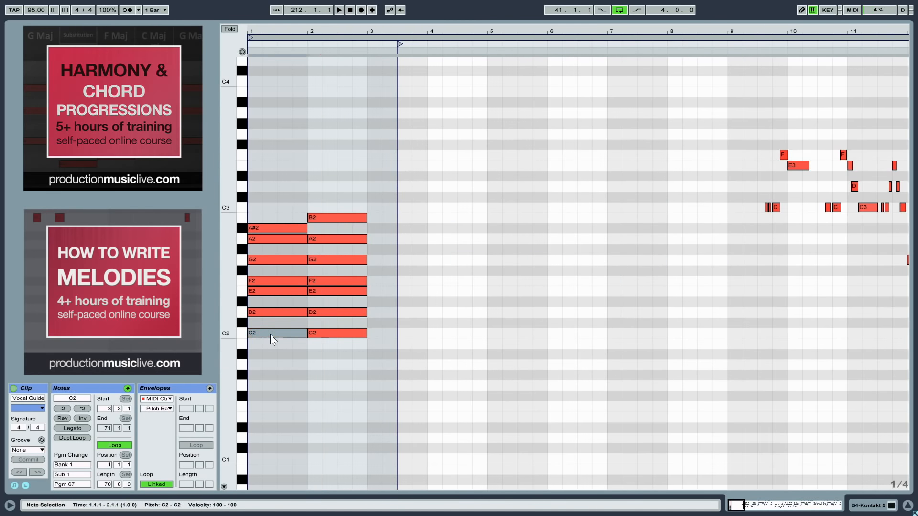
pyautogui.click(275, 312)
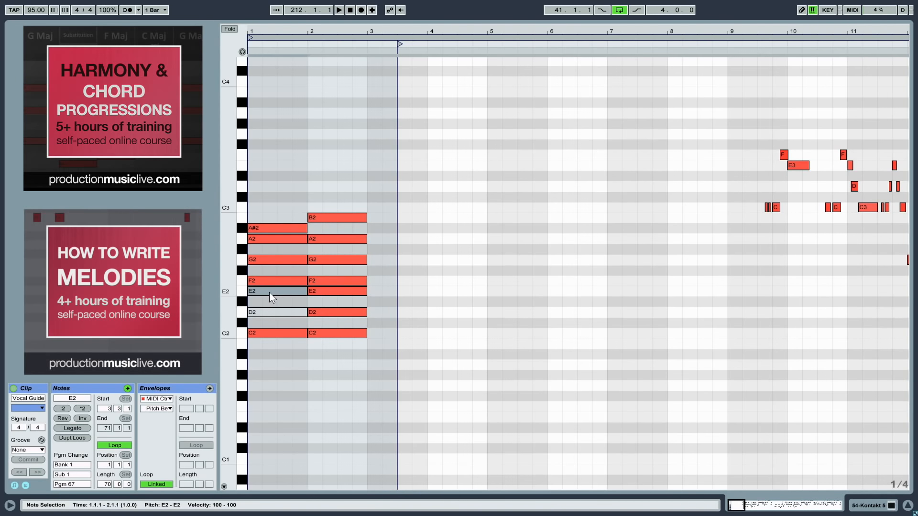
pyautogui.click(278, 281)
pyautogui.press('0')
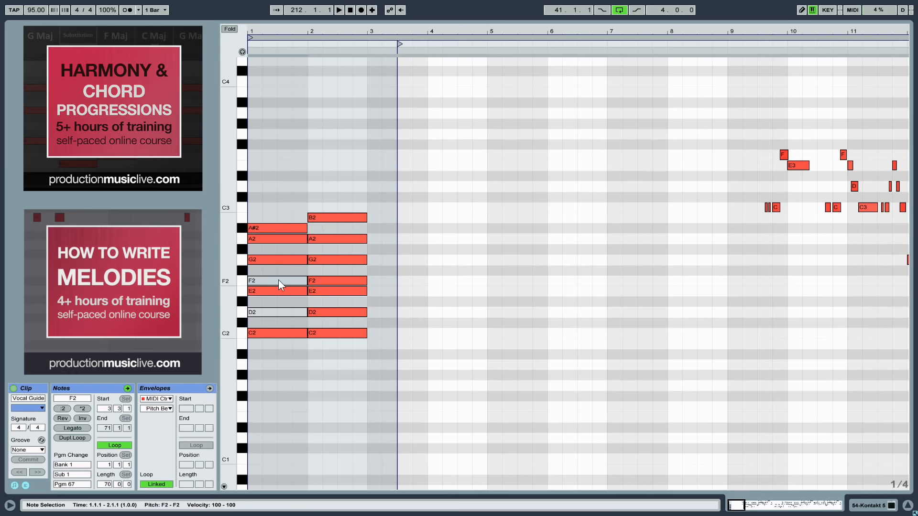
pyautogui.click(282, 262)
pyautogui.click(281, 250)
pyautogui.moveTo(281, 249); pyautogui.dragTo(276, 351)
pyautogui.click(271, 344)
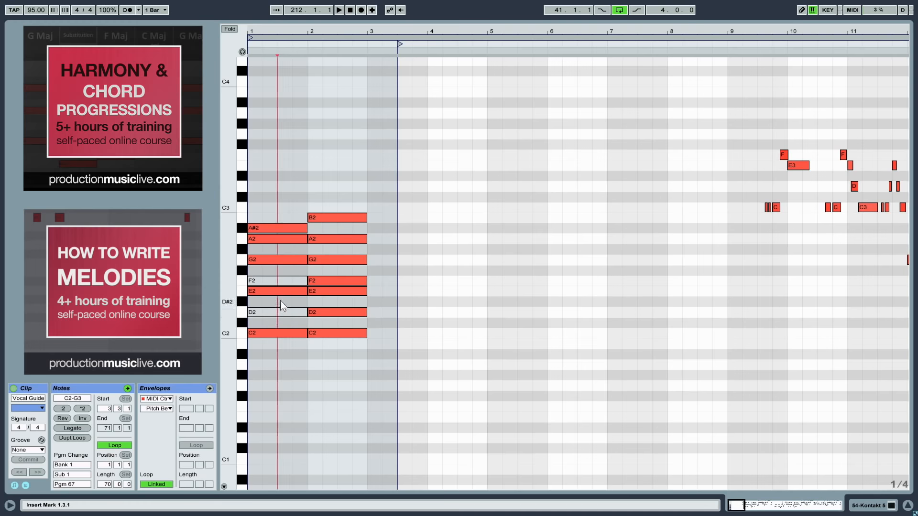
pyautogui.click(274, 314)
pyautogui.click(325, 301)
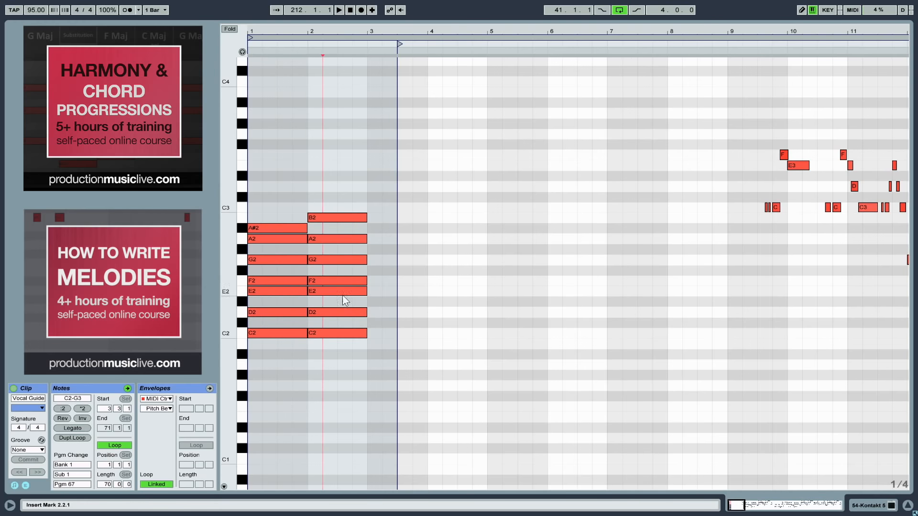
# Copy the bar 2 scale one octave up, adding C3 through B3 above the original notes
pyautogui.moveTo(345, 209)
pyautogui.mouseDown()
pyautogui.moveTo(331, 334)
pyautogui.moveTo(335, 203)
pyautogui.mouseUp()
pyautogui.click(484, 254)
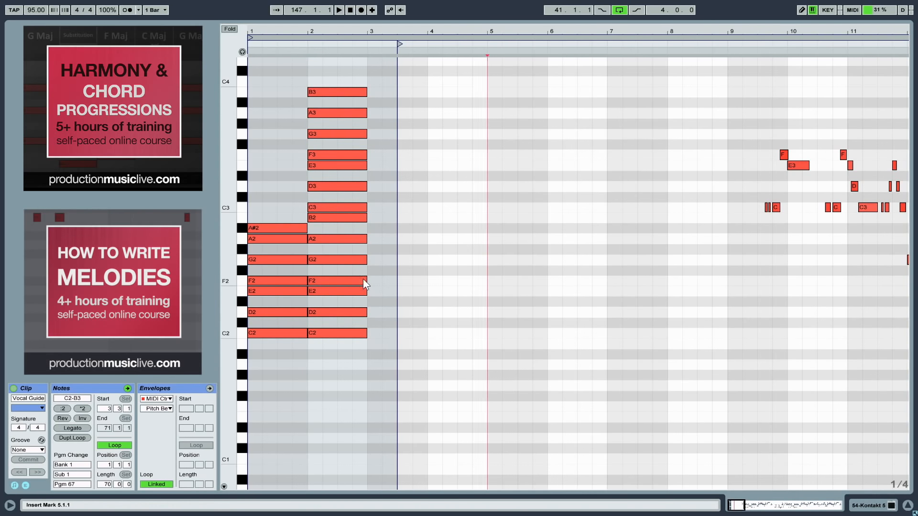
# Mute A2 and C3 in bar 2 to isolate the G2, B2 and D3 triad
pyautogui.click(329, 260)
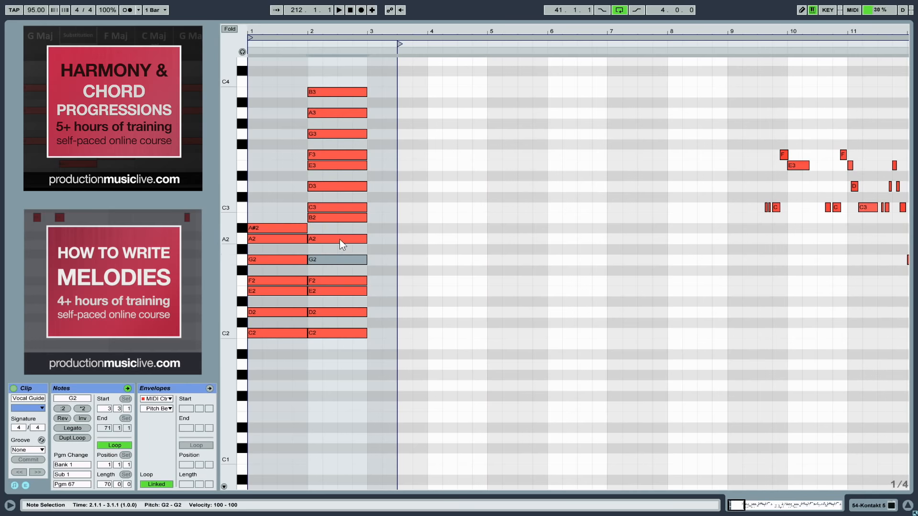
pyautogui.click(339, 239)
pyautogui.press('0')
pyautogui.click(397, 228)
pyautogui.click(338, 210)
pyautogui.press('0')
pyautogui.click(342, 190)
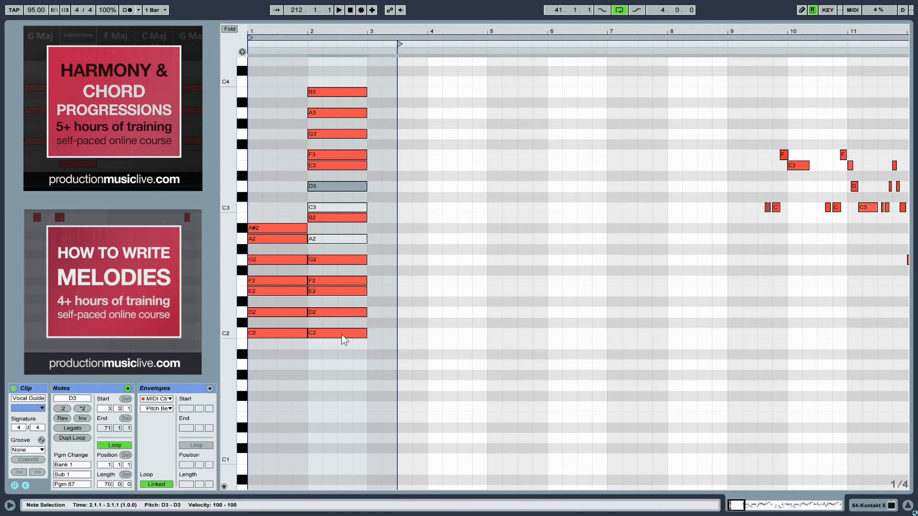
pyautogui.click(362, 228)
pyautogui.moveTo(336, 225); pyautogui.dragTo(357, 237)
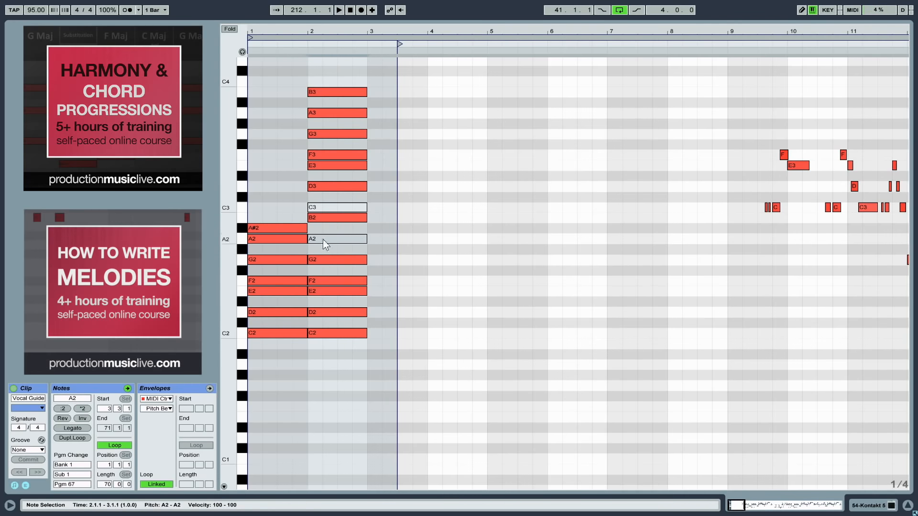
# Copy the bar 1 scale one octave up, adding C3 through A#3 above the original notes
pyautogui.moveTo(274, 171); pyautogui.dragTo(271, 375)
pyautogui.moveTo(273, 336); pyautogui.dragTo(271, 217)
pyautogui.click(454, 216)
pyautogui.moveTo(274, 92); pyautogui.dragTo(262, 211)
pyautogui.click(532, 213)
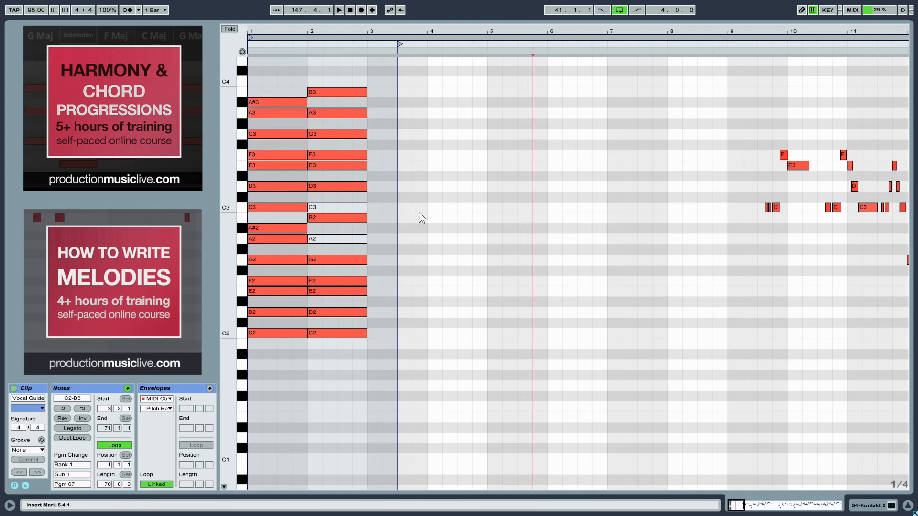
# Mute A2 and C3 in bar 1 to isolate the G2, A#2 and D3 triad, and compare it with bar 2's B2 version
pyautogui.click(261, 259)
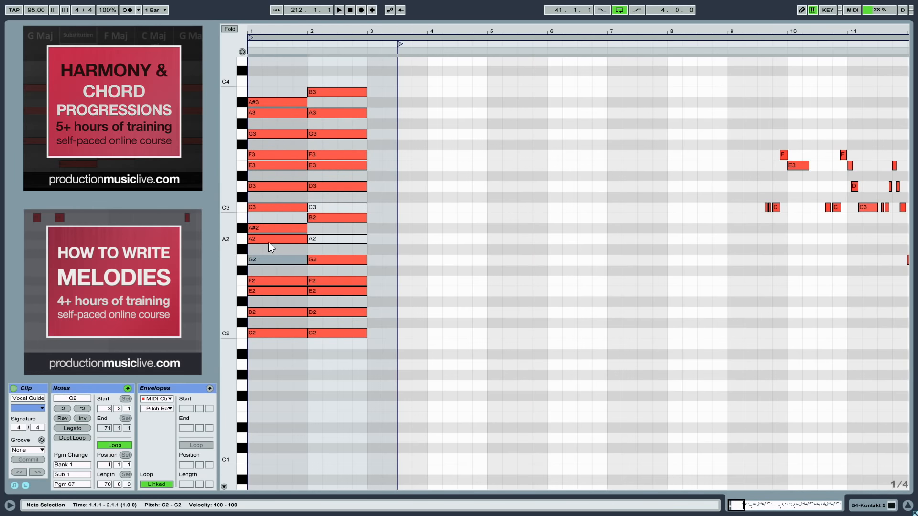
pyautogui.click(269, 242)
pyautogui.press('0')
pyautogui.click(269, 228)
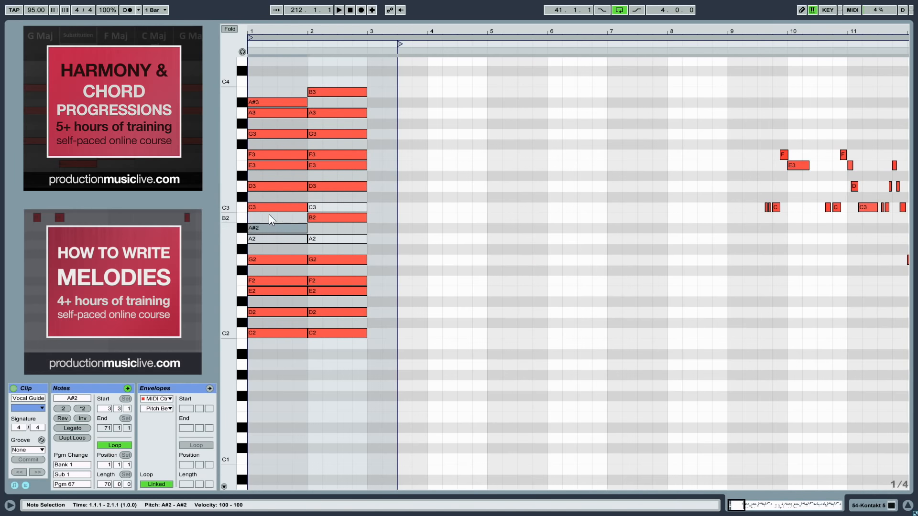
pyautogui.click(270, 207)
pyautogui.press('0')
pyautogui.click(270, 187)
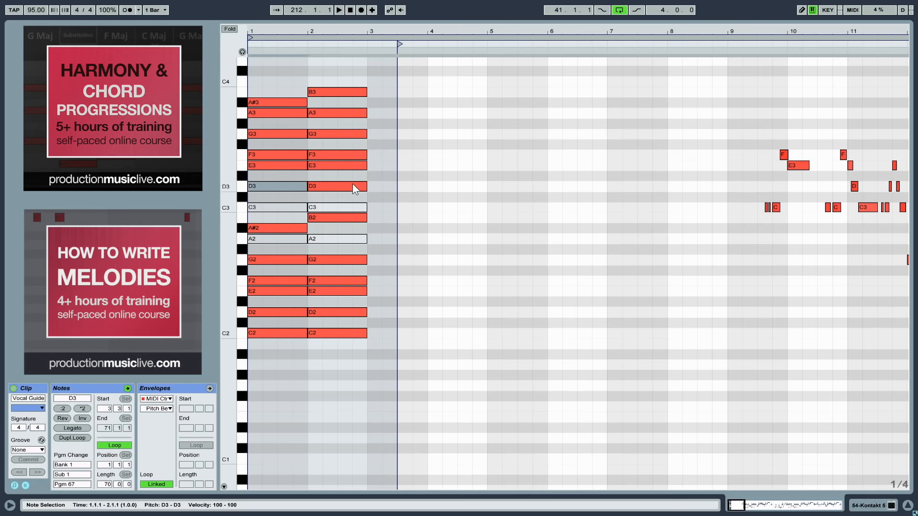
pyautogui.keyDown('shift'); pyautogui.click(263, 259); pyautogui.keyUp('shift')
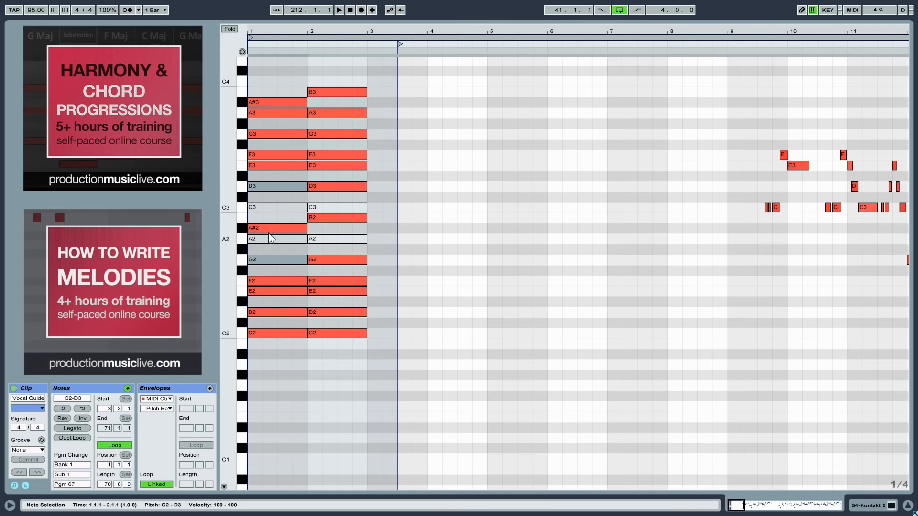
pyautogui.click(359, 217)
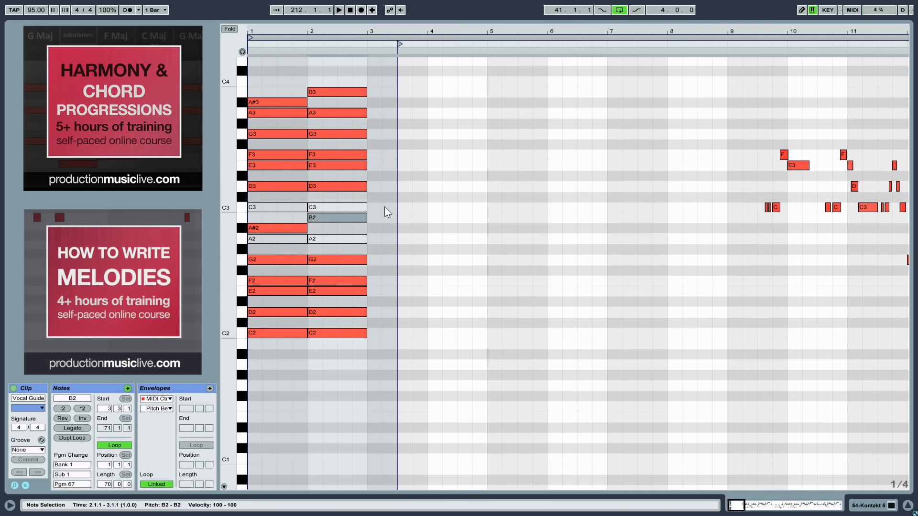
pyautogui.click(285, 253)
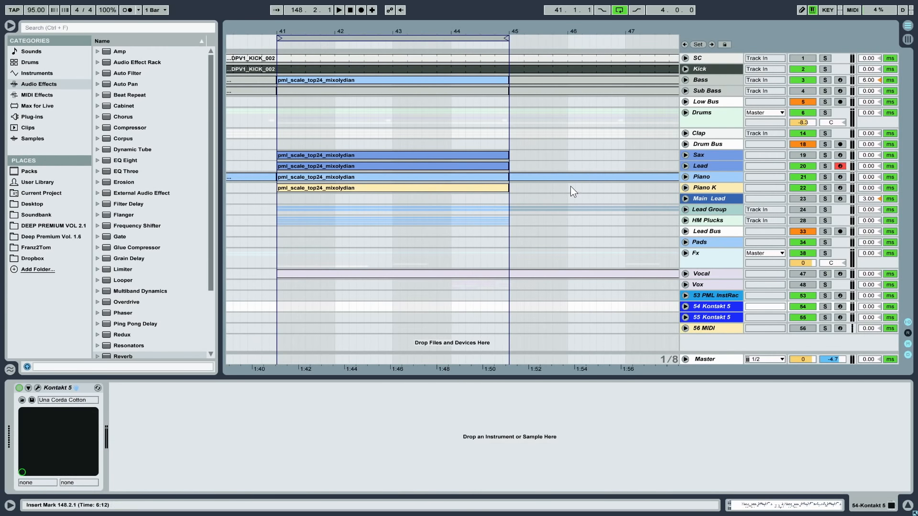
# Open the Piano K track's MIDI clip and play back its bar 1 rhythm on C3
pyautogui.click(426, 128)
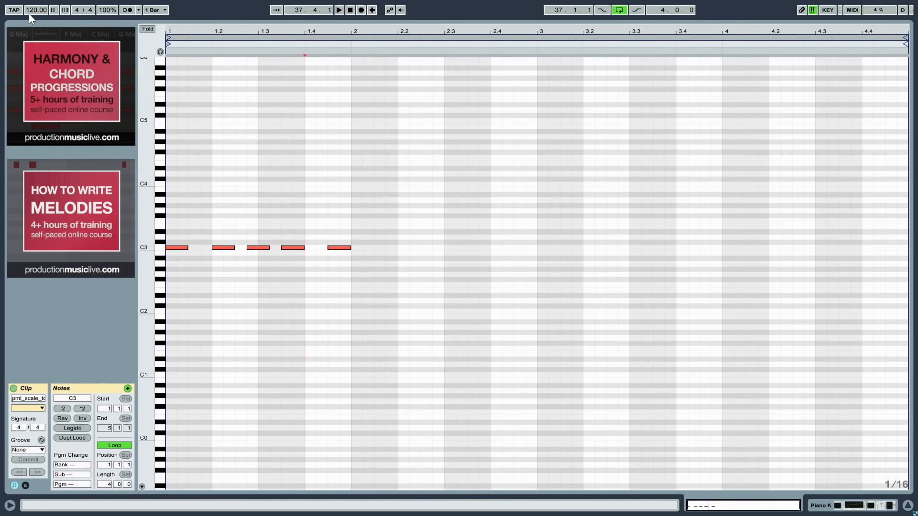
pyautogui.press('space')
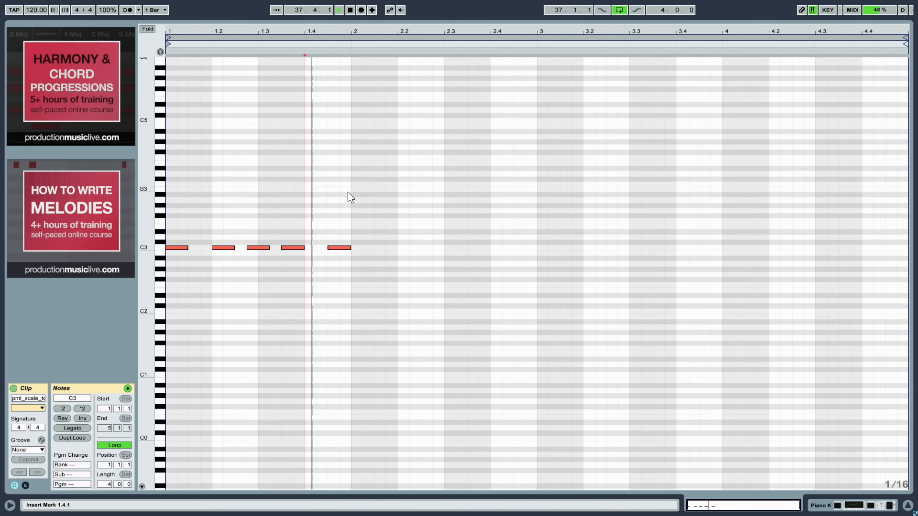
pyautogui.press('space')
# Duplicate the one-bar C3 rhythm across bars 2, 3 and 4 to fill the four-bar clip
pyautogui.moveTo(362, 222); pyautogui.dragTo(305, 276)
pyautogui.hotkey('ctrl', 'd')
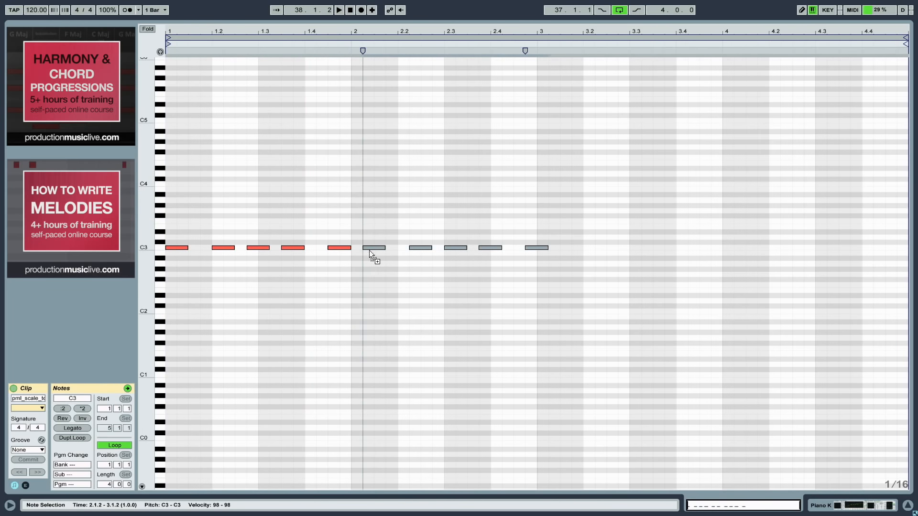
pyautogui.press('Left')
pyautogui.moveTo(518, 224); pyautogui.dragTo(180, 306)
pyautogui.hotkey('ctrl', 'd')
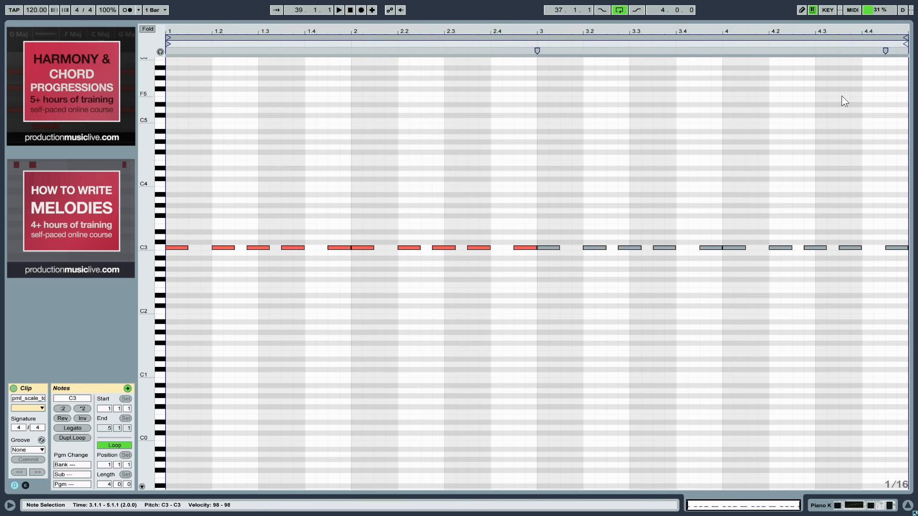
pyautogui.click(675, 115)
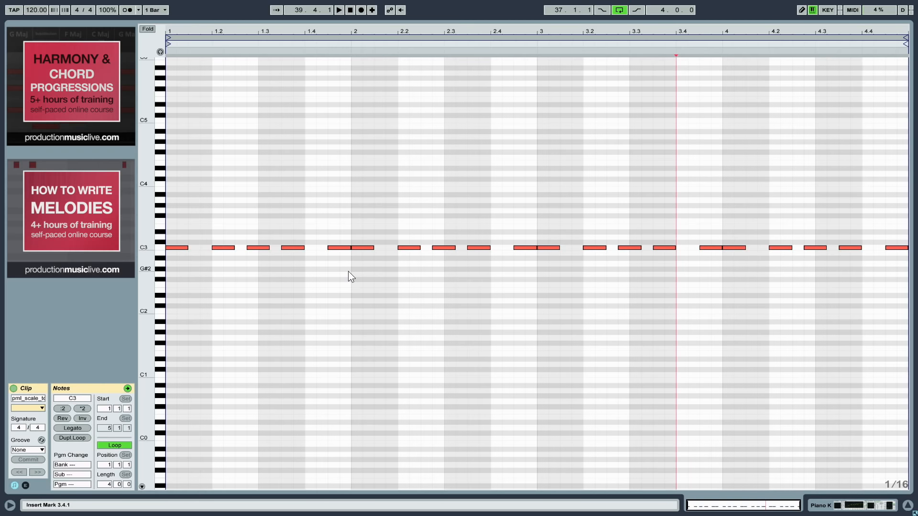
# Stack copies of bar 1's C3 notes at E3 and G3 to form a C major chord
pyautogui.moveTo(341, 227); pyautogui.dragTo(154, 286)
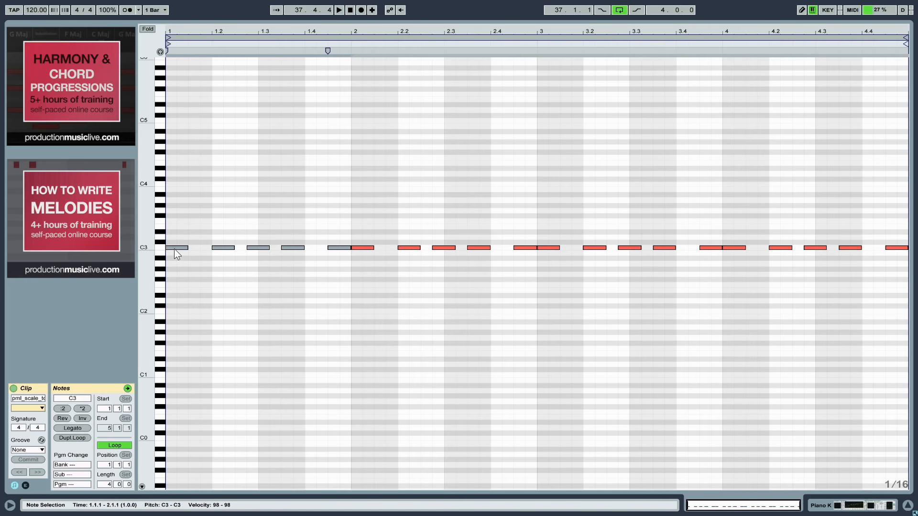
pyautogui.moveTo(174, 248); pyautogui.dragTo(174, 211)
pyautogui.click(192, 244)
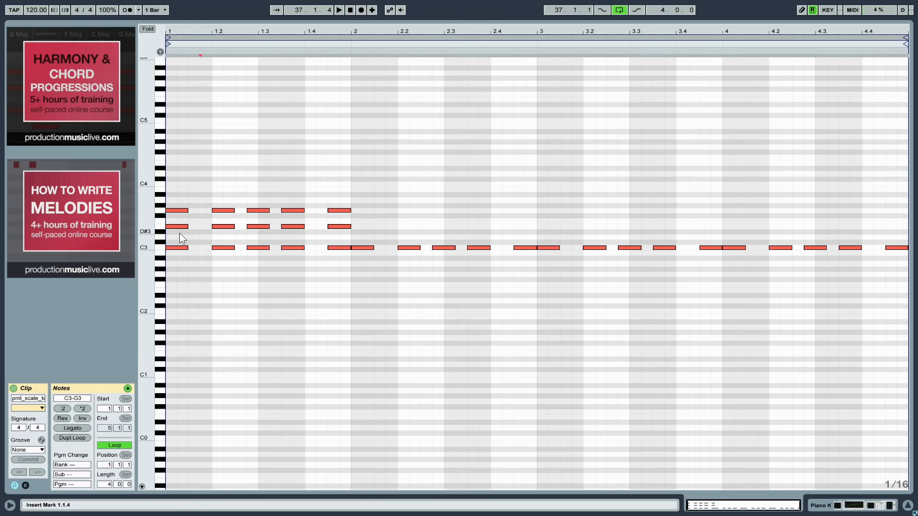
# Turn on note preview and play back the C major chord in bar 1
pyautogui.click(160, 51)
pyautogui.press('space')
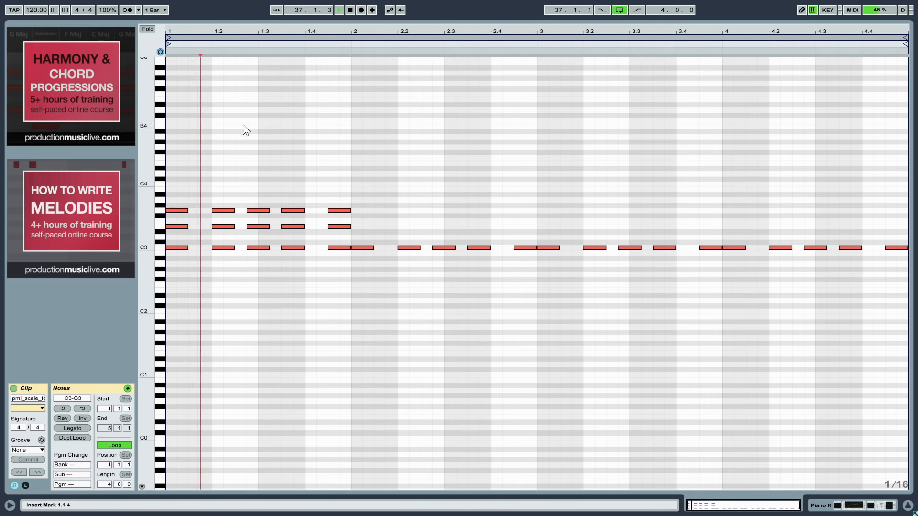
pyautogui.press('space')
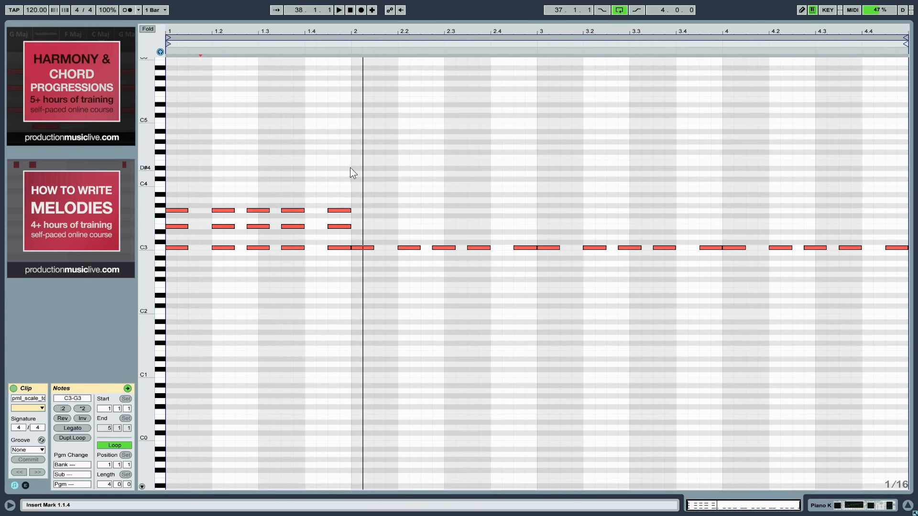
# Copy bar 1's E3 and G3 notes into bar 2 and play back the repeated C major chord
pyautogui.moveTo(345, 183); pyautogui.dragTo(171, 236)
pyautogui.hotkey('ctrl', 'd')
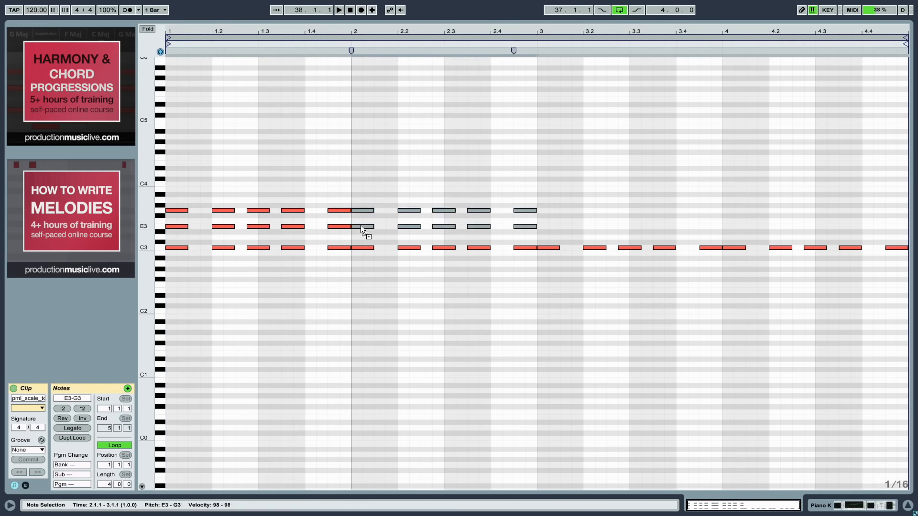
pyautogui.click(504, 172)
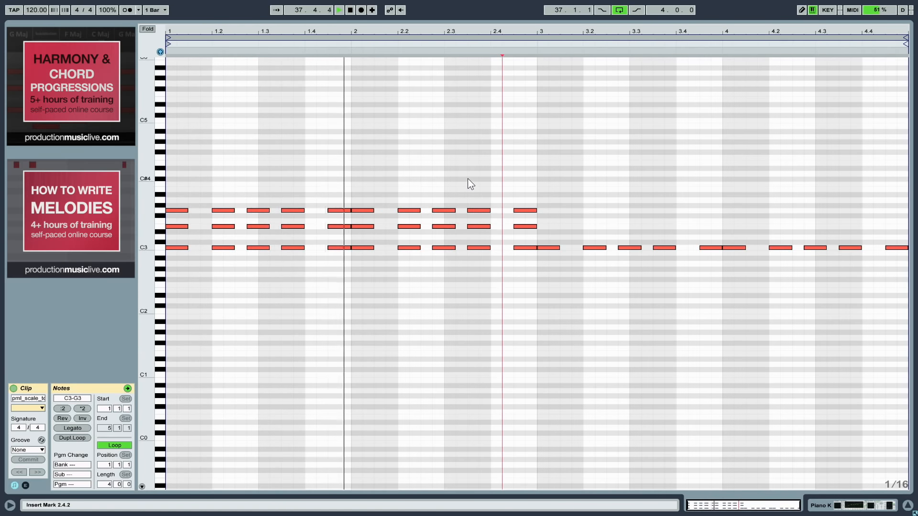
pyautogui.press('space')
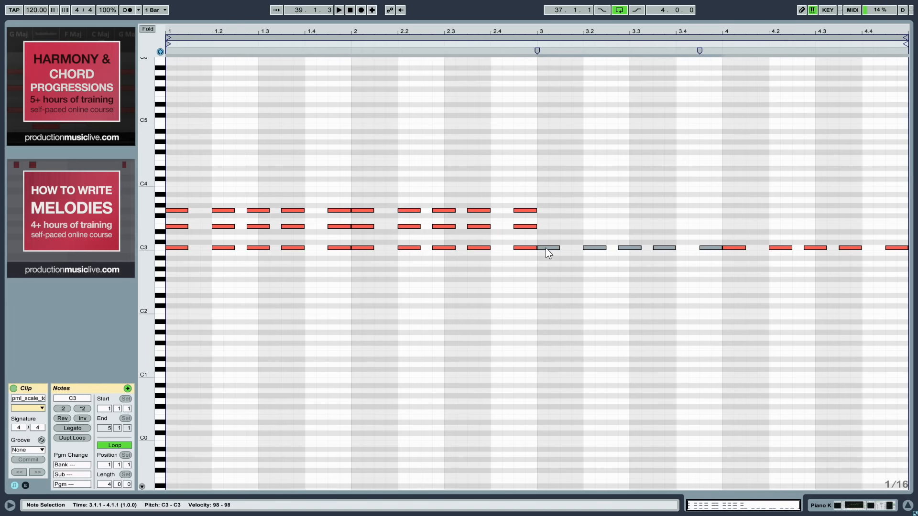
# Turn bar 3's C3 notes into a G minor chord by stacking the rhythm at G2, A#2 and D3
pyautogui.moveTo(546, 248)
pyautogui.mouseDown()
pyautogui.moveTo(545, 274)
pyautogui.moveTo(549, 240)
pyautogui.mouseUp()
pyautogui.moveTo(545, 206); pyautogui.dragTo(554, 330)
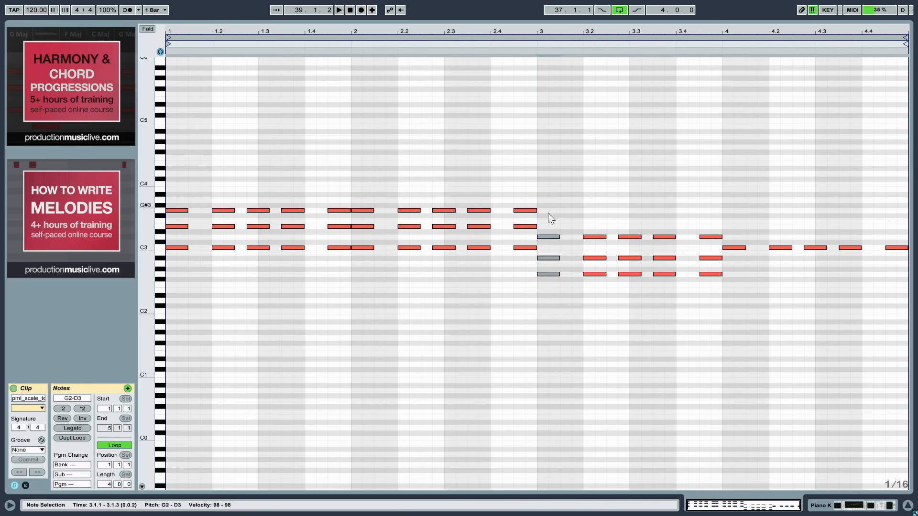
pyautogui.click(644, 366)
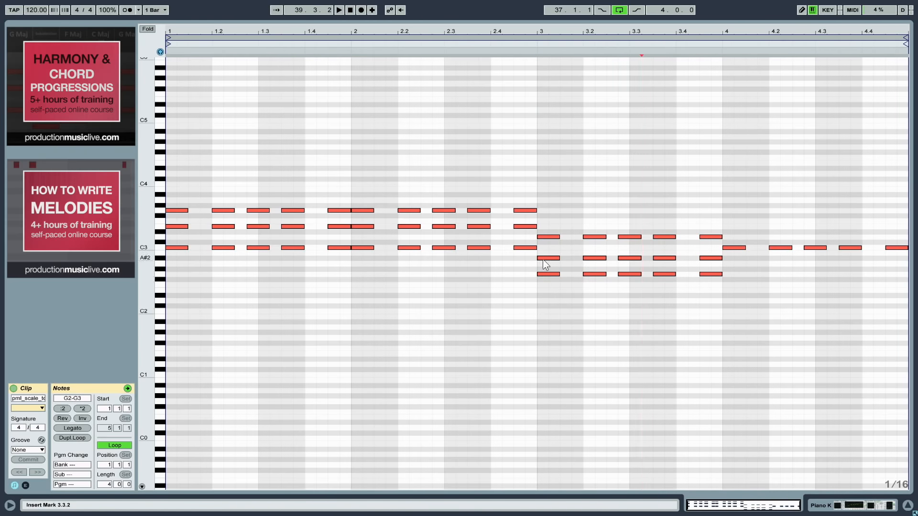
# Build an F major chord in bar 4 by adding copies of the C3 notes at F2 and A2
pyautogui.moveTo(738, 233); pyautogui.dragTo(902, 315)
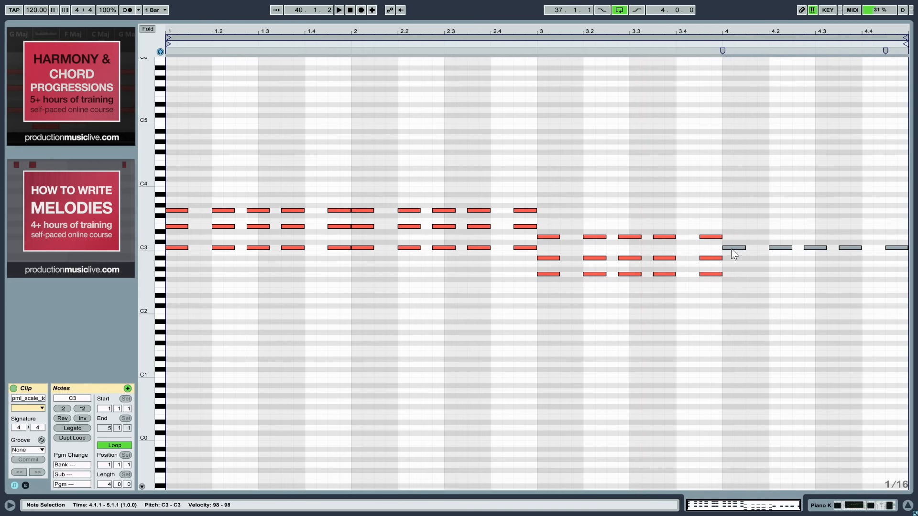
pyautogui.moveTo(731, 249); pyautogui.dragTo(736, 288)
pyautogui.click(745, 268)
pyautogui.moveTo(729, 236); pyautogui.dragTo(736, 264)
pyautogui.click(757, 306)
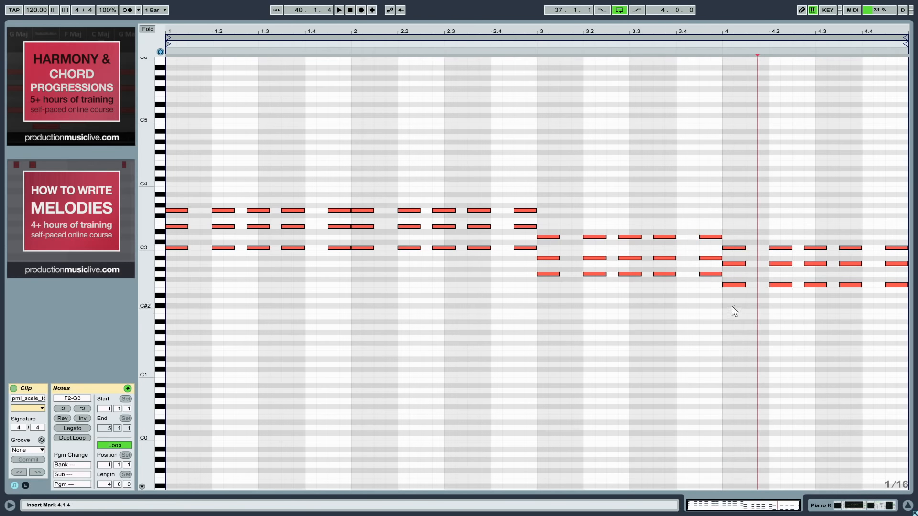
# Play back the four-bar progression of C major, G minor and F major chords
pyautogui.click(736, 271)
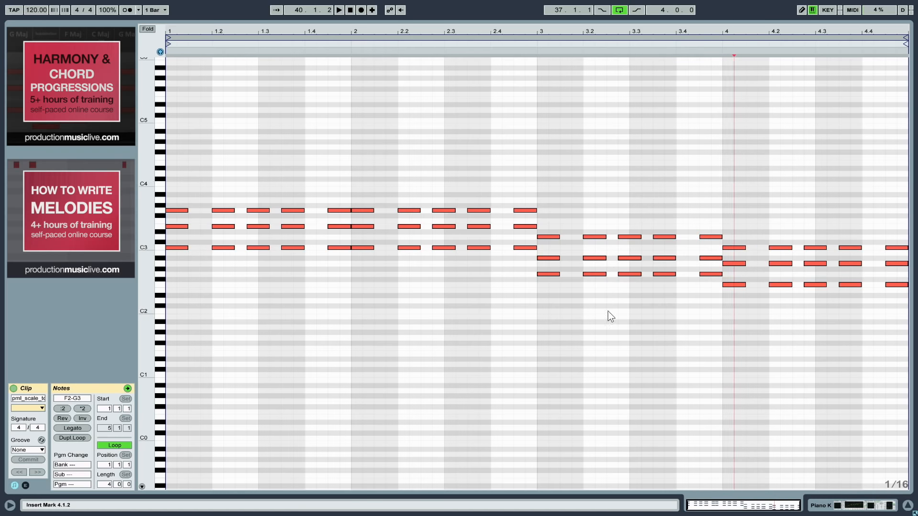
pyautogui.press('space')
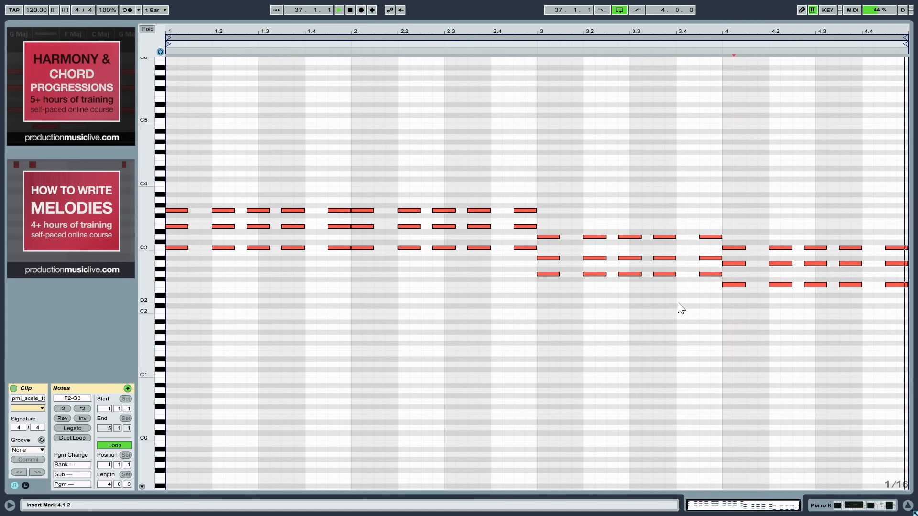
pyautogui.press('space')
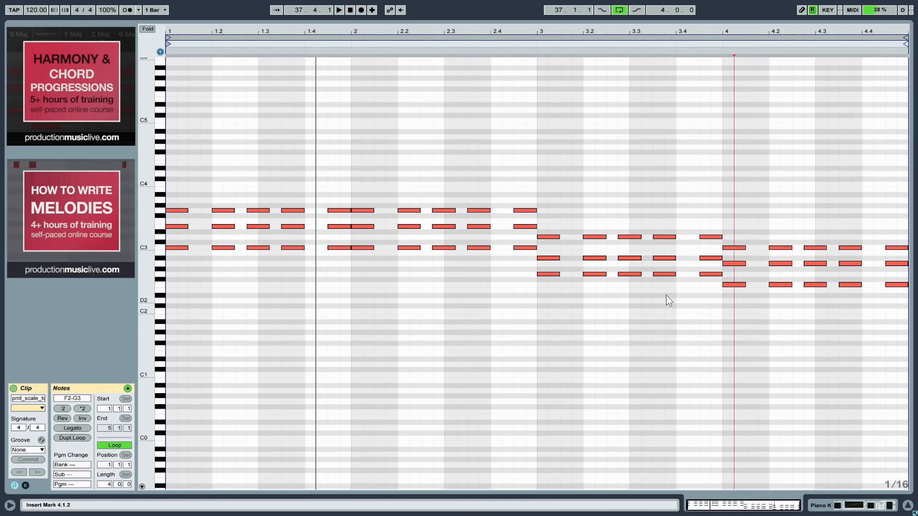
# Try raising bar 3's A#2 notes to B2 to make a G major chord, and play back the progression
pyautogui.moveTo(714, 250)
pyautogui.mouseDown()
pyautogui.moveTo(670, 265)
pyautogui.moveTo(542, 265)
pyautogui.mouseUp()
pyautogui.press('Up')
pyautogui.click(527, 346)
pyautogui.press('space')
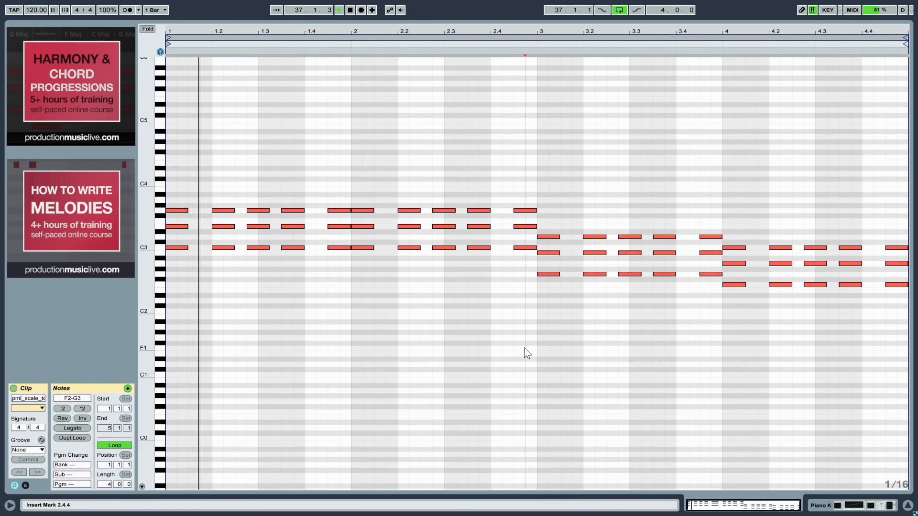
# Stop playback and move bar 3's B2 notes back down to A#2
pyautogui.press('space')
pyautogui.moveTo(714, 243); pyautogui.dragTo(548, 260)
pyautogui.click(560, 289)
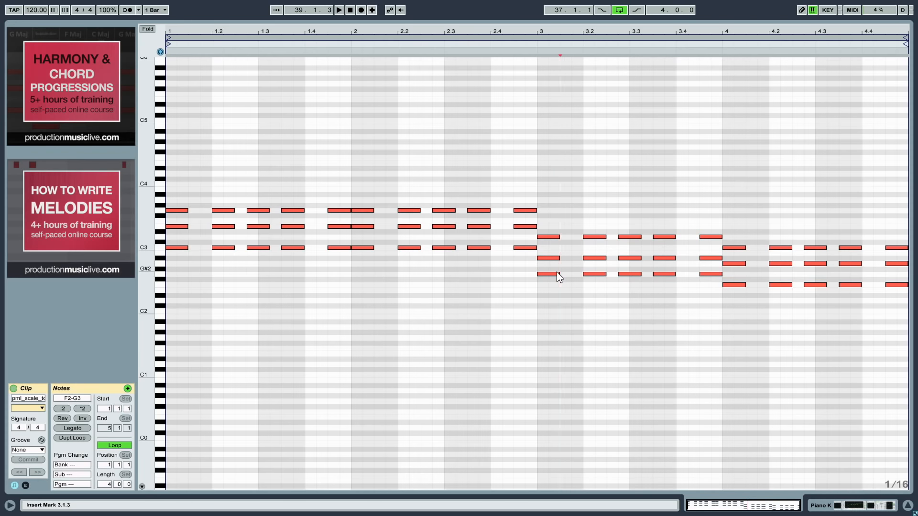
# Raise the two lowest notes of the chords in bars 3 and 4 by an octave, plus bar 4's C3 notes
pyautogui.moveTo(526, 257); pyautogui.dragTo(903, 337)
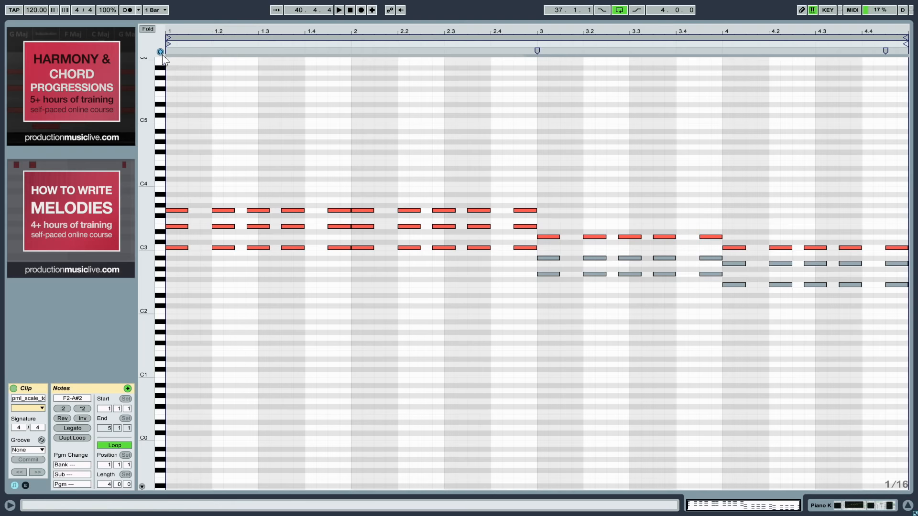
pyautogui.hotkey('shift', 'Up')
pyautogui.click(650, 323)
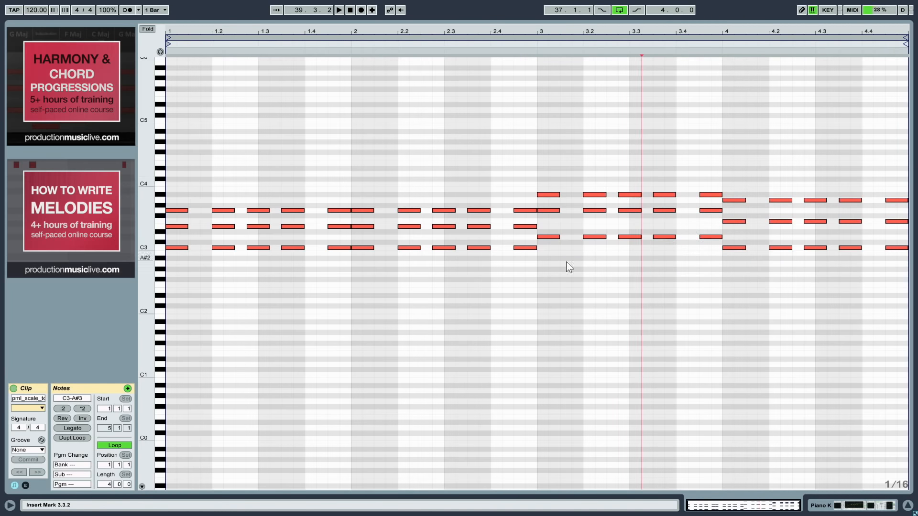
pyautogui.press('space')
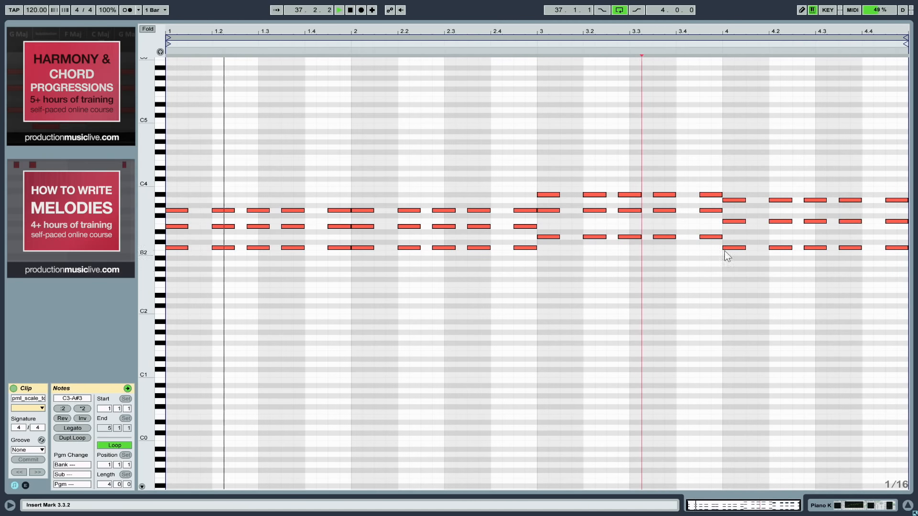
pyautogui.press('space')
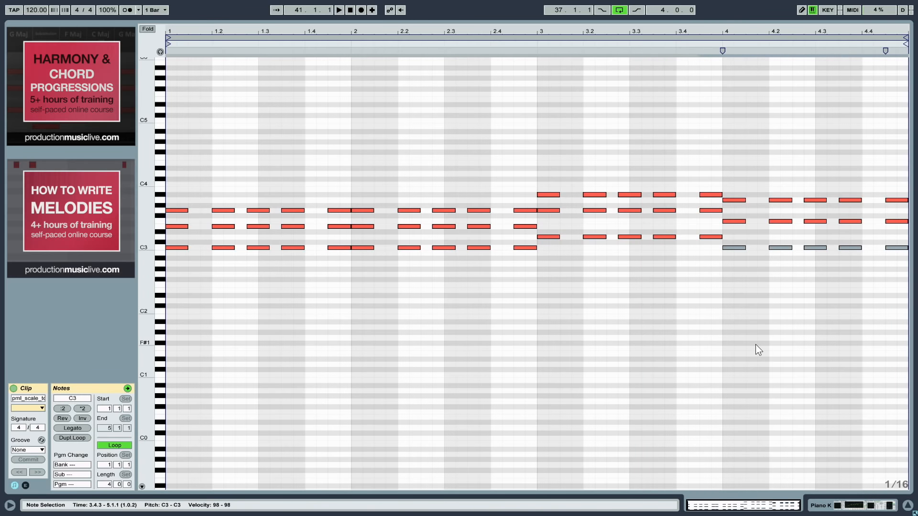
pyautogui.hotkey('shift', 'Up')
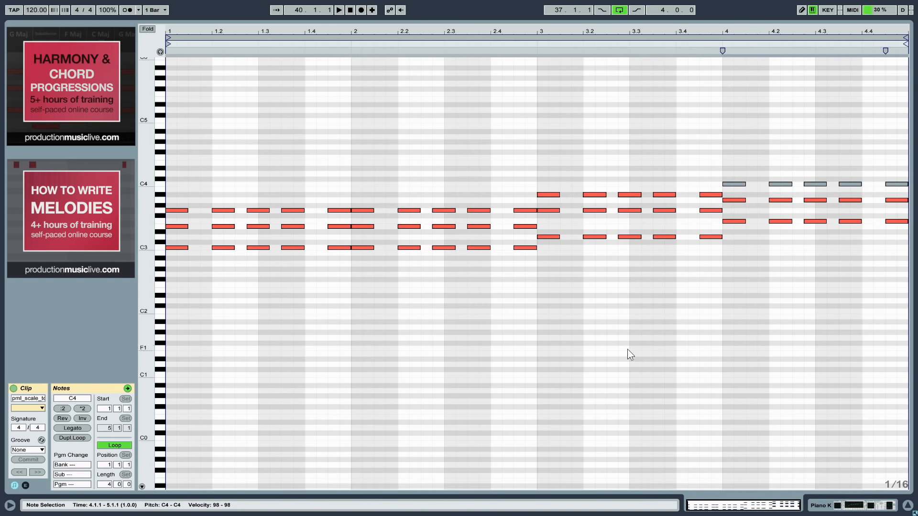
pyautogui.click(652, 328)
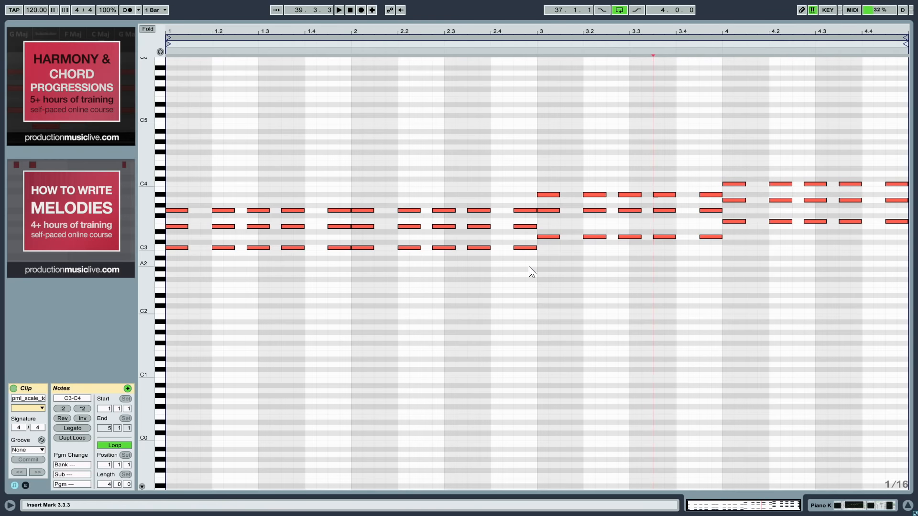
# Add a bass line by copying the chord rhythm to C2 in bars 1 and 2, G1 in bar 3 and F1 in bar 4
pyautogui.moveTo(529, 266); pyautogui.dragTo(171, 245)
pyautogui.keyDown('ctrl'); pyautogui.moveTo(173, 248); pyautogui.dragTo(178, 313); pyautogui.keyUp('ctrl')
pyautogui.click(283, 337)
pyautogui.moveTo(581, 293); pyautogui.dragTo(354, 319)
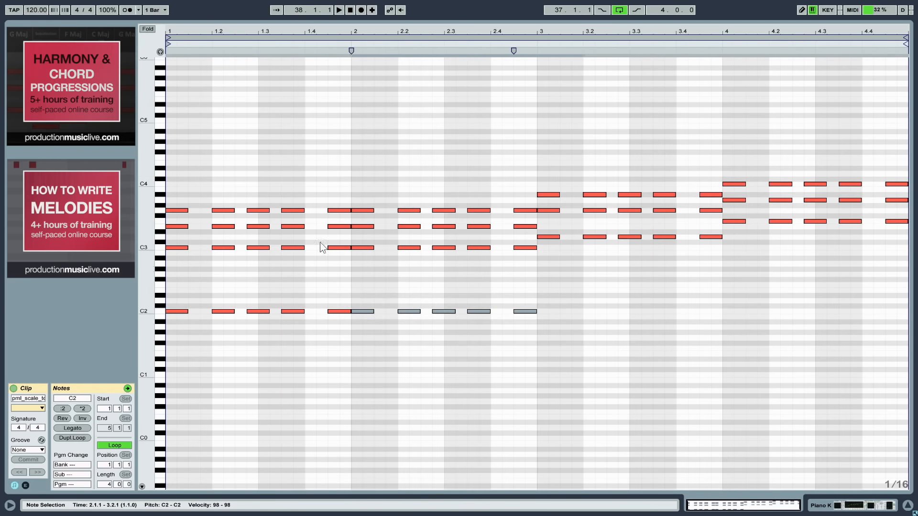
pyautogui.moveTo(560, 340); pyautogui.dragTo(549, 338)
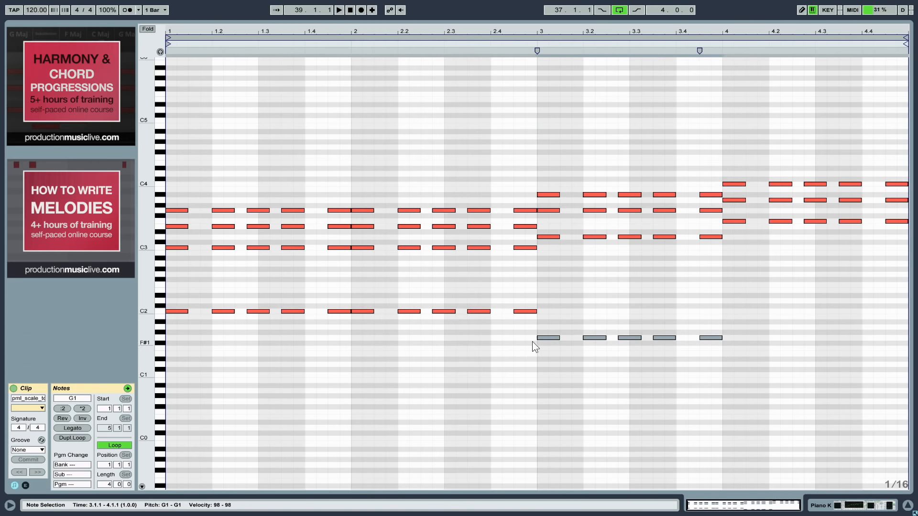
pyautogui.moveTo(549, 338); pyautogui.dragTo(729, 350)
# Play back the inverted chord progression with its bass line
pyautogui.press('space')
pyautogui.click(677, 294)
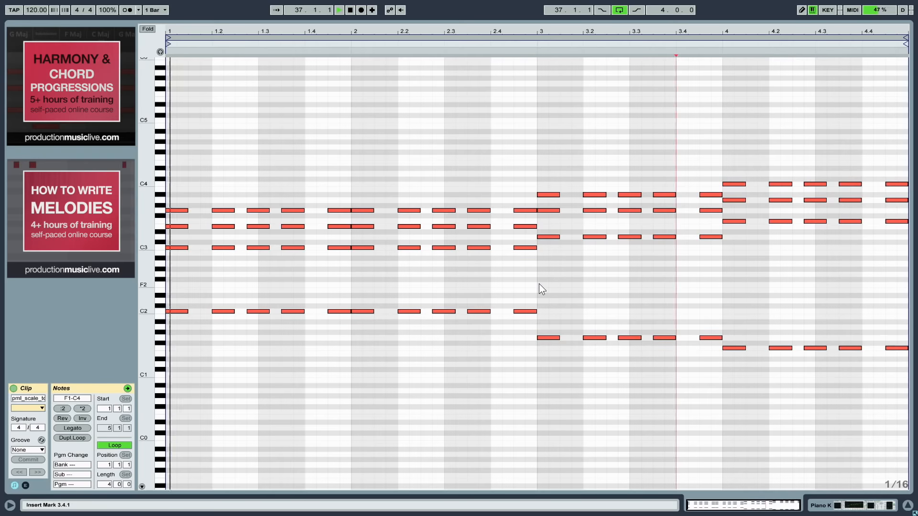
pyautogui.press('space')
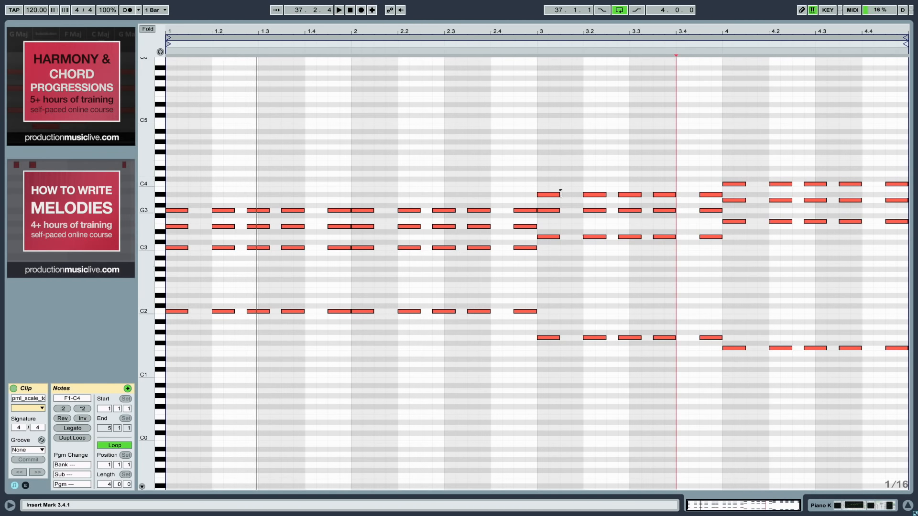
# Turn bar 2's third and fourth chords into A minor by lowering C2 to A1 and raising G3 to A3
pyautogui.moveTo(489, 287); pyautogui.dragTo(439, 327)
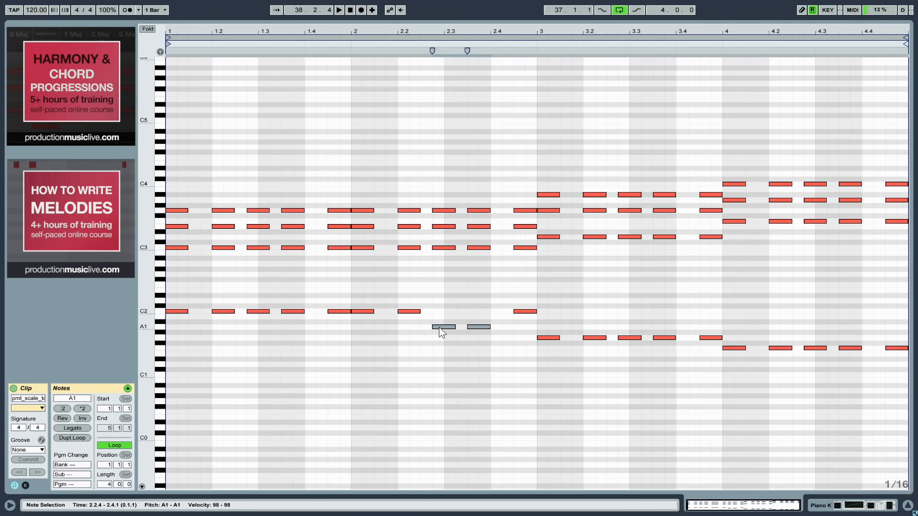
pyautogui.click(452, 302)
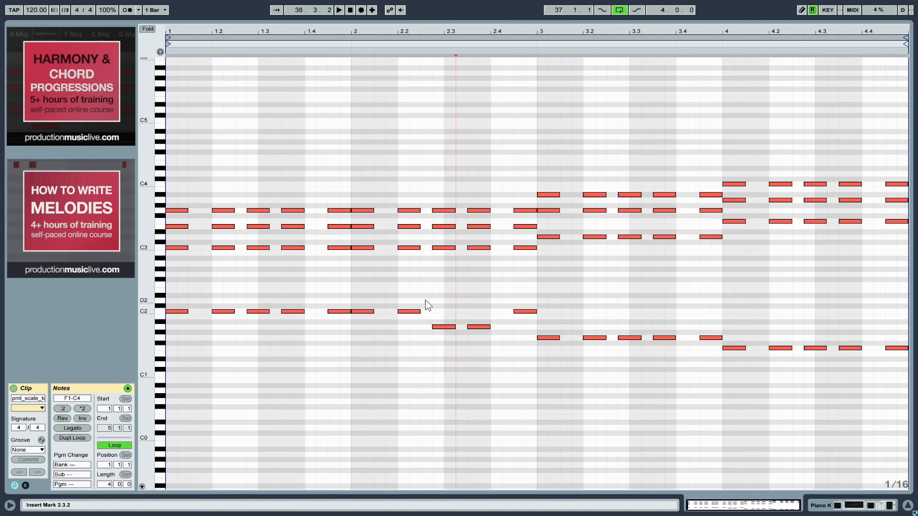
pyautogui.moveTo(437, 198)
pyautogui.mouseDown()
pyautogui.moveTo(490, 211)
pyautogui.moveTo(439, 203)
pyautogui.mouseUp()
pyautogui.click(441, 177)
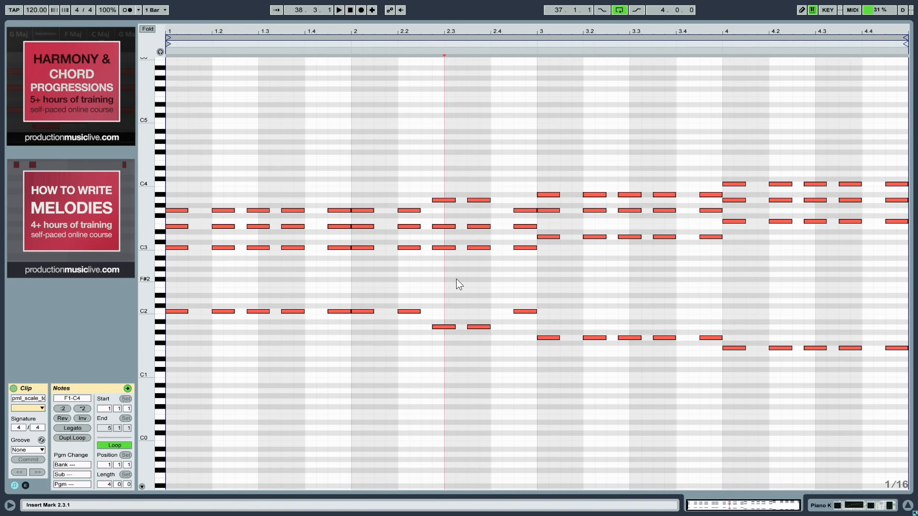
# Change bar 2's last chord to A minor with A1 and A3 as well, and play back the progression
pyautogui.moveTo(525, 311); pyautogui.dragTo(525, 327)
pyautogui.click(524, 218)
pyautogui.moveTo(525, 213); pyautogui.dragTo(523, 202)
pyautogui.click(519, 163)
pyautogui.press('space')
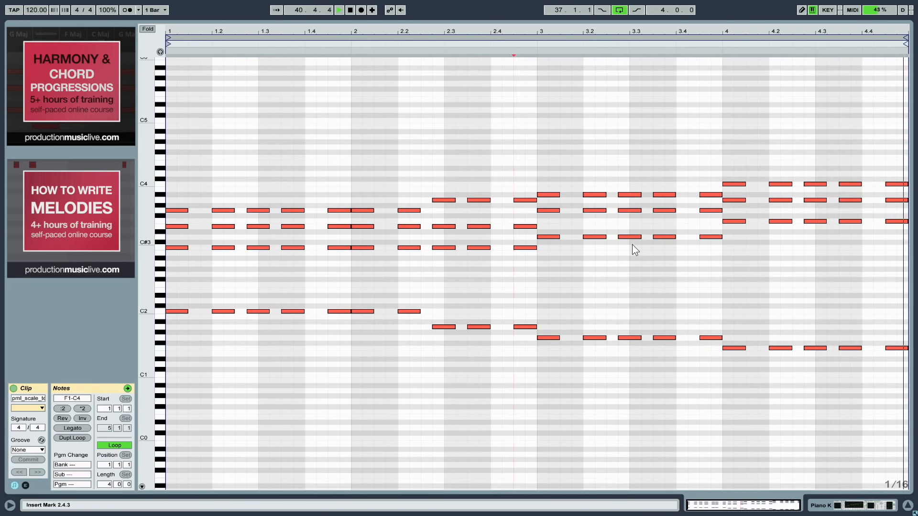
pyautogui.press('space')
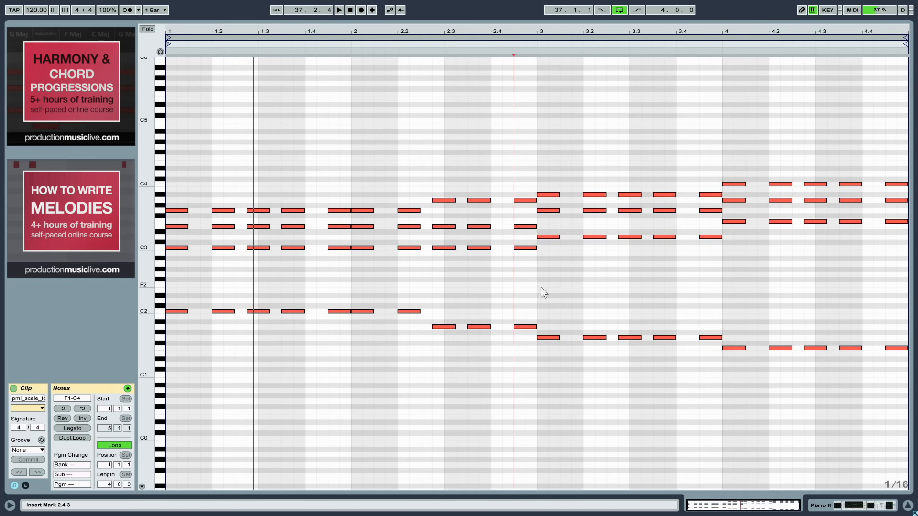
# Try changing bar 2's last chord to D3, F3 and A#3 over a D1 bass note
pyautogui.click(524, 202)
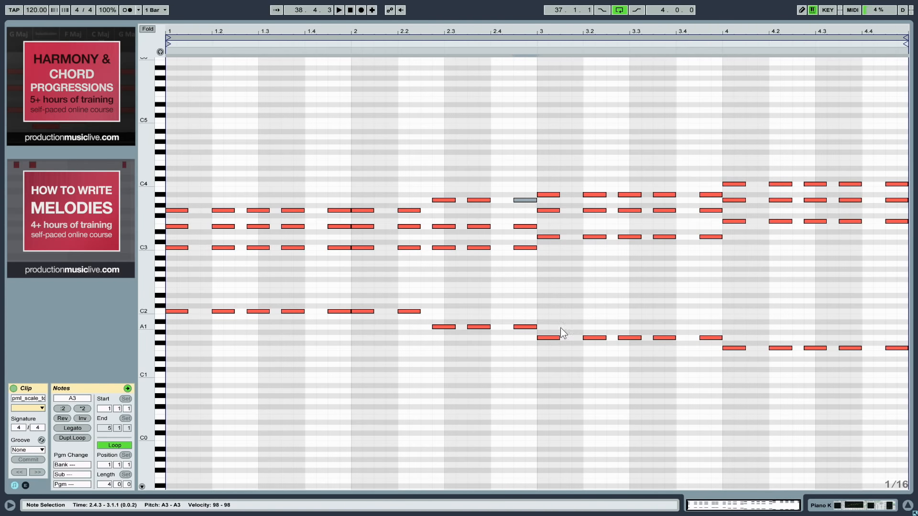
pyautogui.moveTo(522, 201); pyautogui.dragTo(521, 197)
pyautogui.click(523, 333)
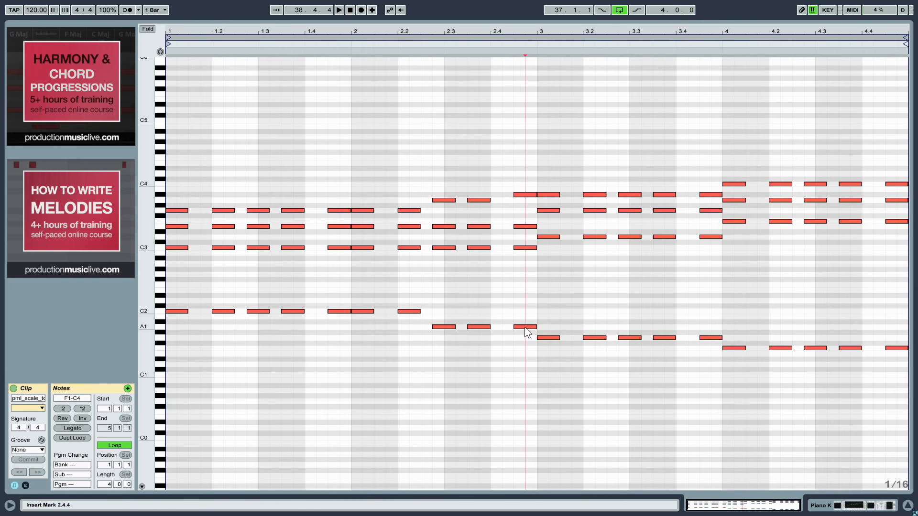
pyautogui.moveTo(523, 328); pyautogui.dragTo(523, 363)
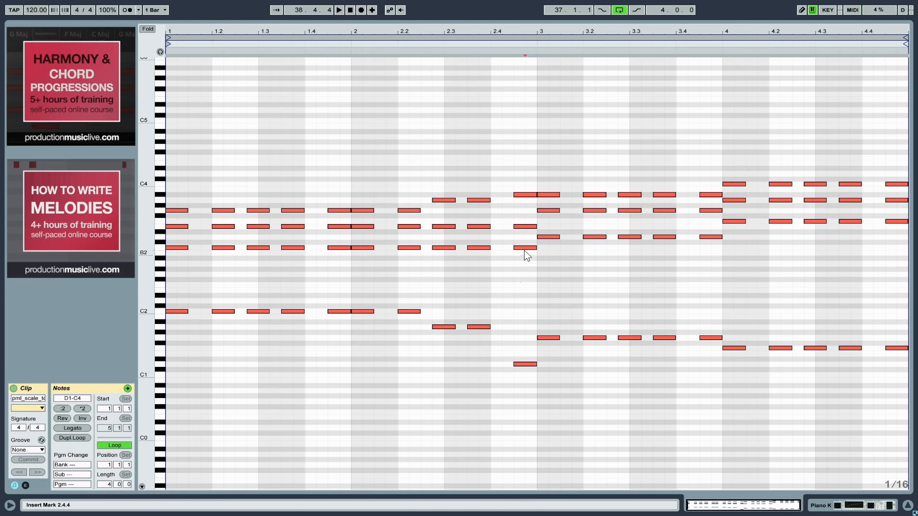
pyautogui.doubleClick(524, 237)
pyautogui.moveTo(523, 240); pyautogui.dragTo(526, 224)
pyautogui.click(552, 222)
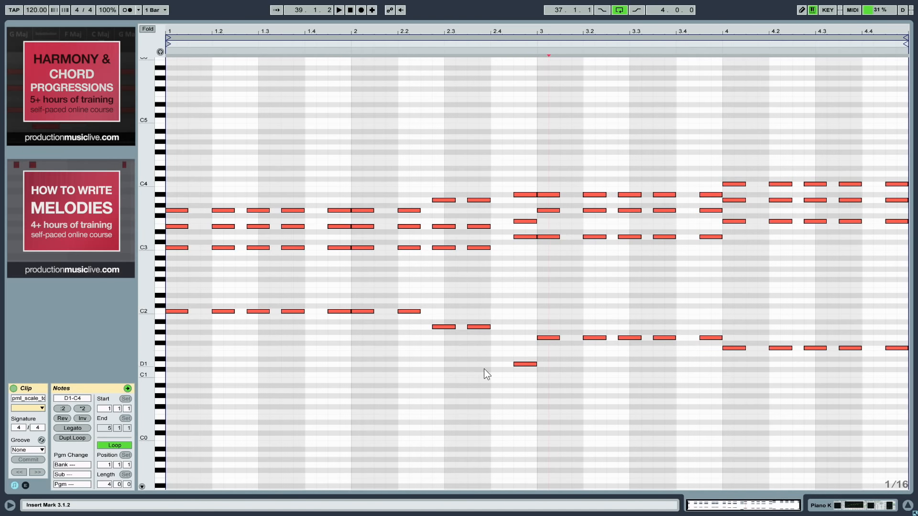
# Play back the altered last chord of bar 2 and restore it to C3, E3 and A3 over A1
pyautogui.press('space')
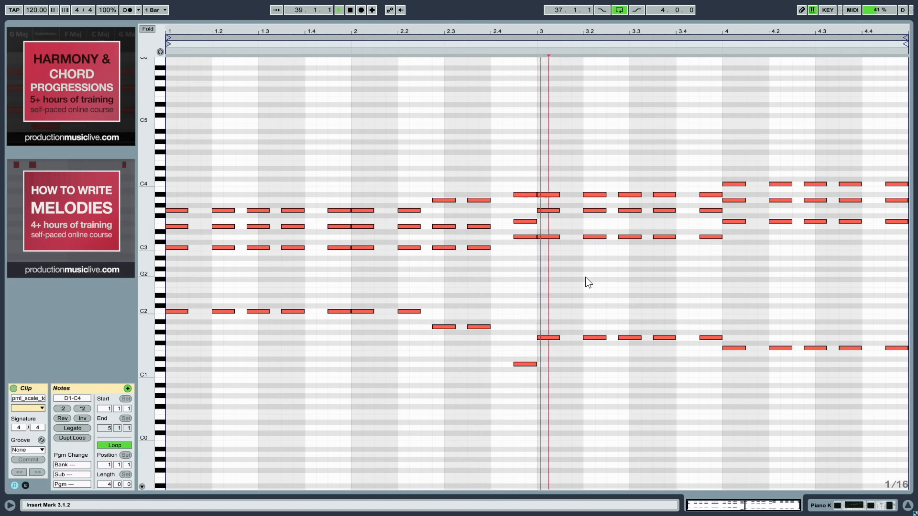
pyautogui.press('space')
pyautogui.moveTo(524, 196); pyautogui.dragTo(523, 202)
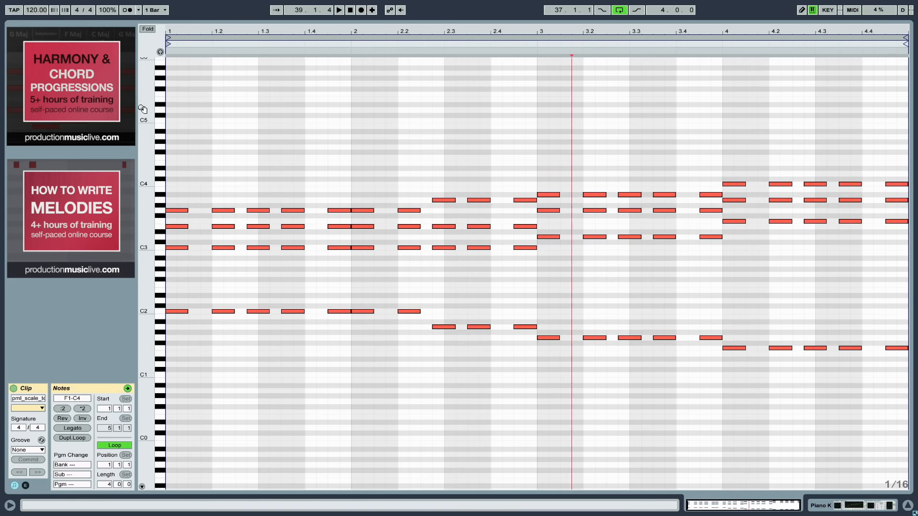
# Audition individual bass notes of the progression: C2, A1, G1 and F1
pyautogui.click(409, 312)
pyautogui.click(436, 328)
pyautogui.click(549, 338)
pyautogui.click(734, 348)
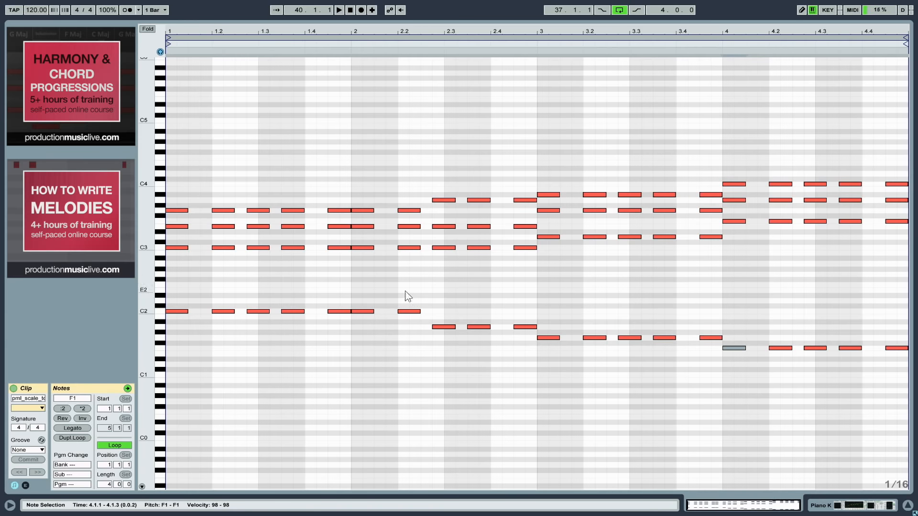
pyautogui.click(409, 311)
pyautogui.click(451, 327)
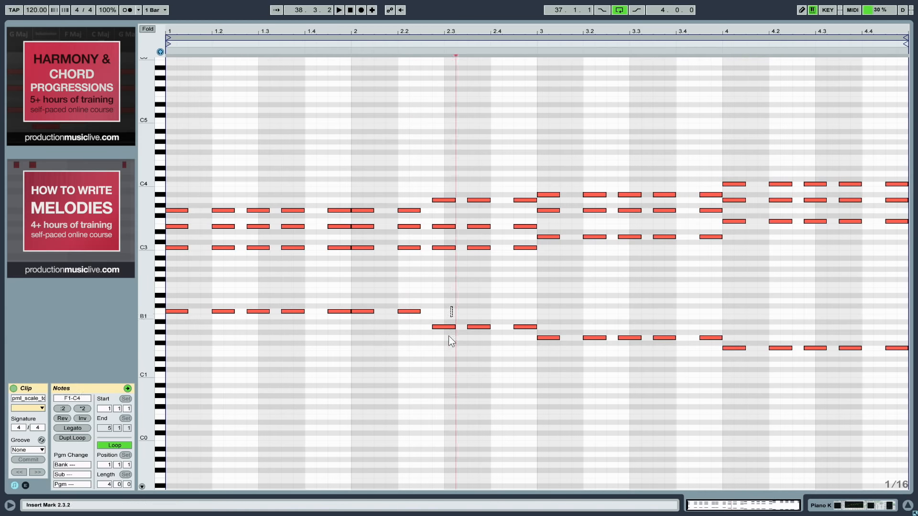
# Audition the bass line's pitches on the piano keys, ending with the descent C2, A1, G1, F1
pyautogui.click(163, 352)
pyautogui.click(162, 337)
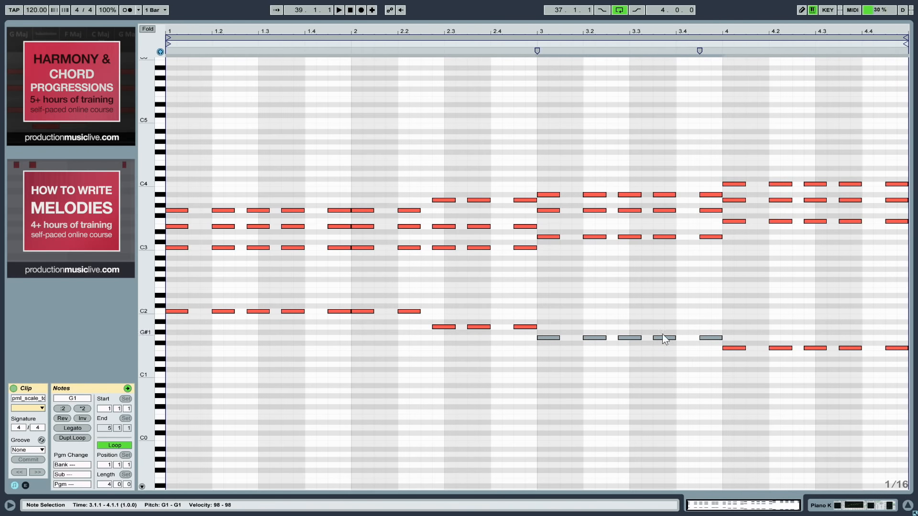
pyautogui.click(161, 350)
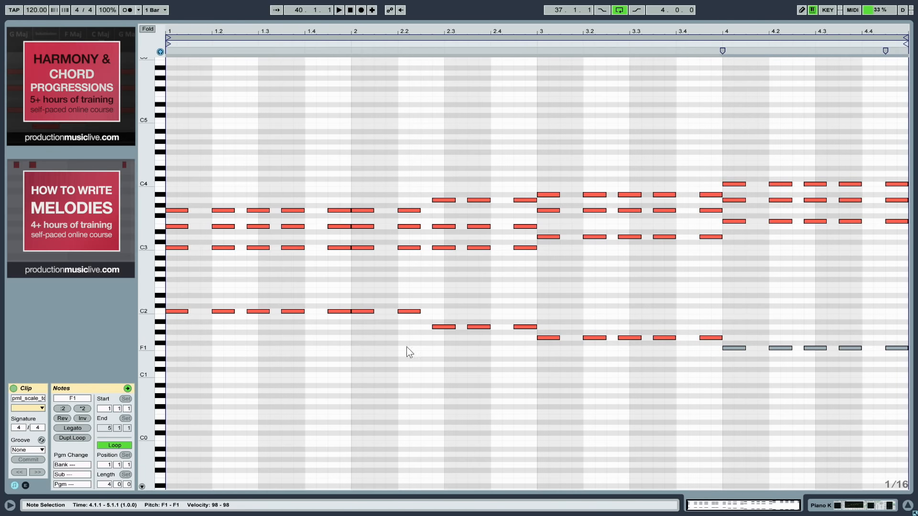
pyautogui.click(162, 312)
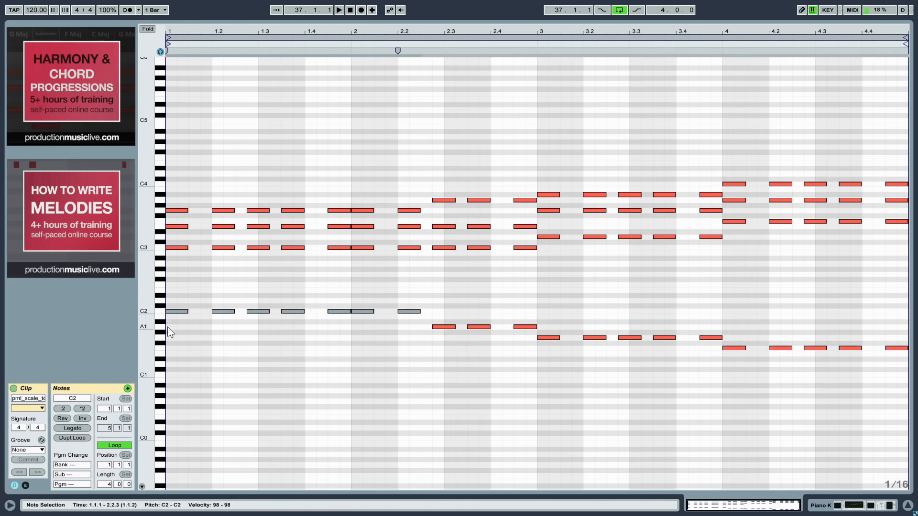
pyautogui.click(161, 330)
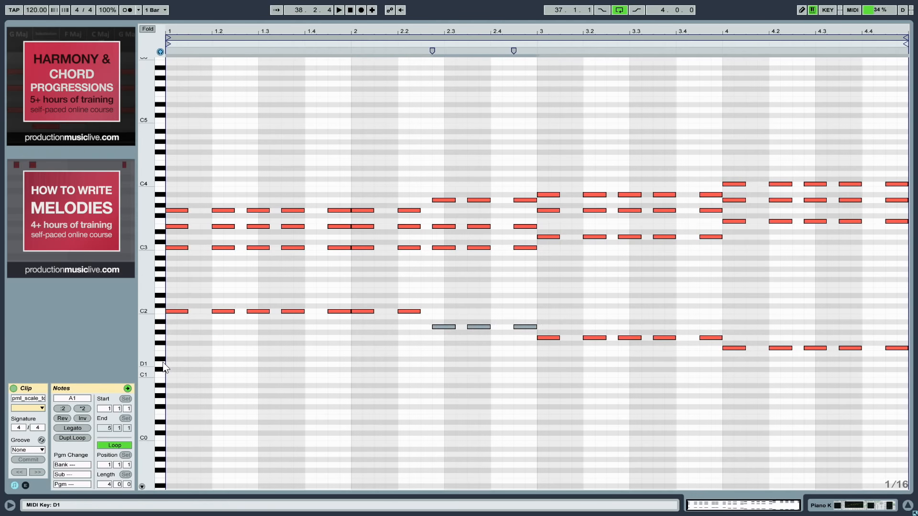
pyautogui.click(162, 339)
pyautogui.click(162, 348)
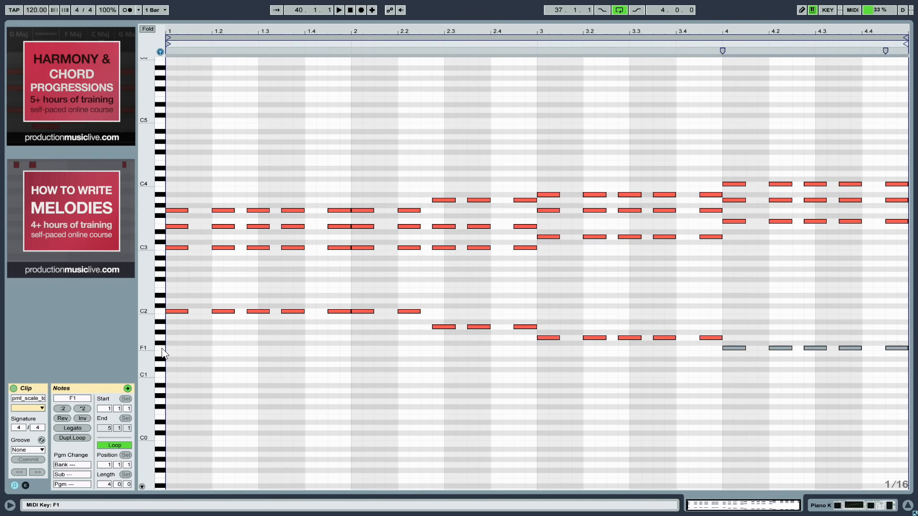
pyautogui.click(399, 377)
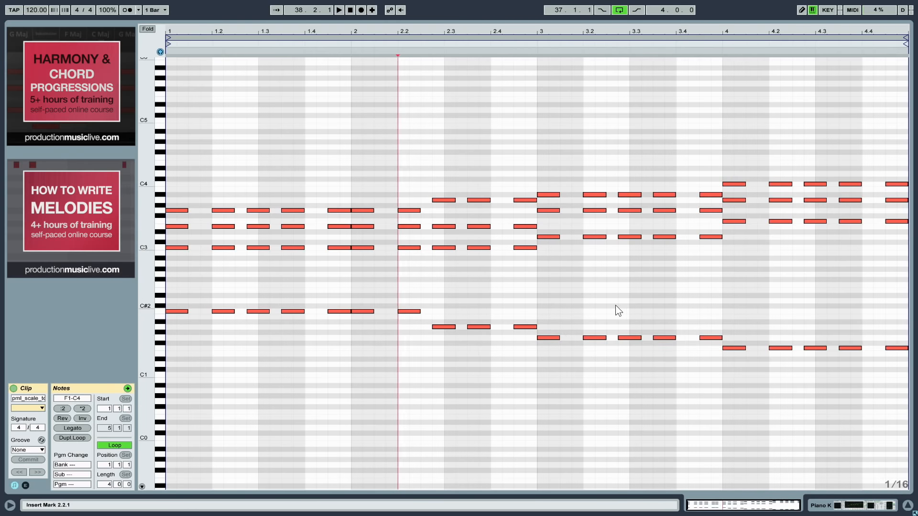
# Turn bar 2's last chord into D minor by moving its bass to D1 and its lower chord notes to D3 and F3
pyautogui.moveTo(518, 328); pyautogui.dragTo(523, 364)
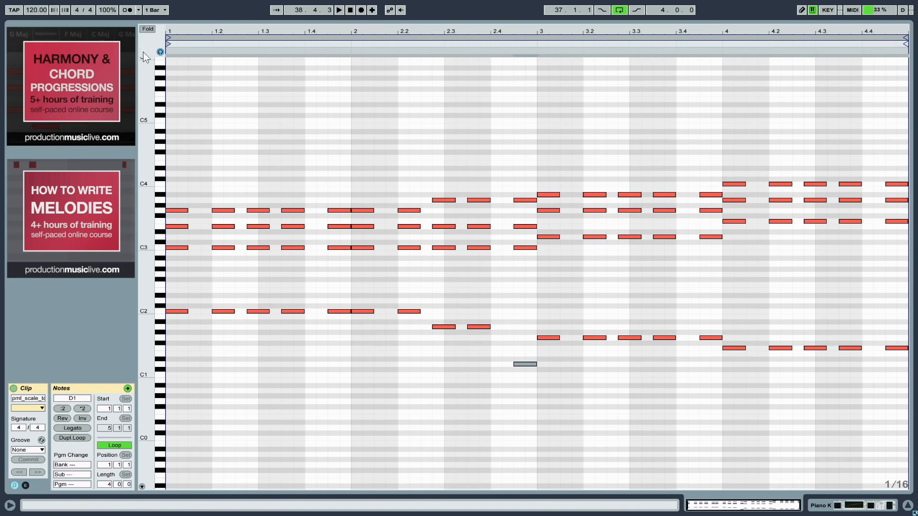
pyautogui.click(293, 119)
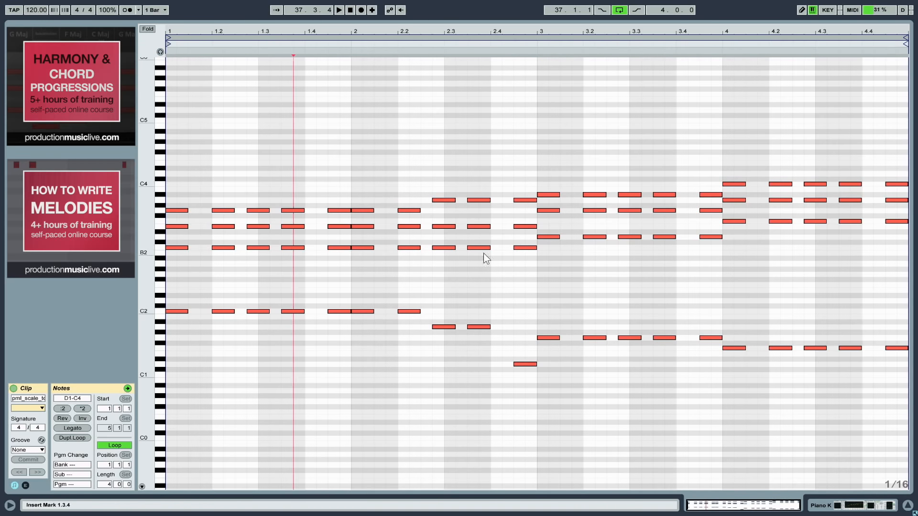
pyautogui.moveTo(527, 247); pyautogui.dragTo(525, 221)
pyautogui.click(527, 268)
pyautogui.click(498, 167)
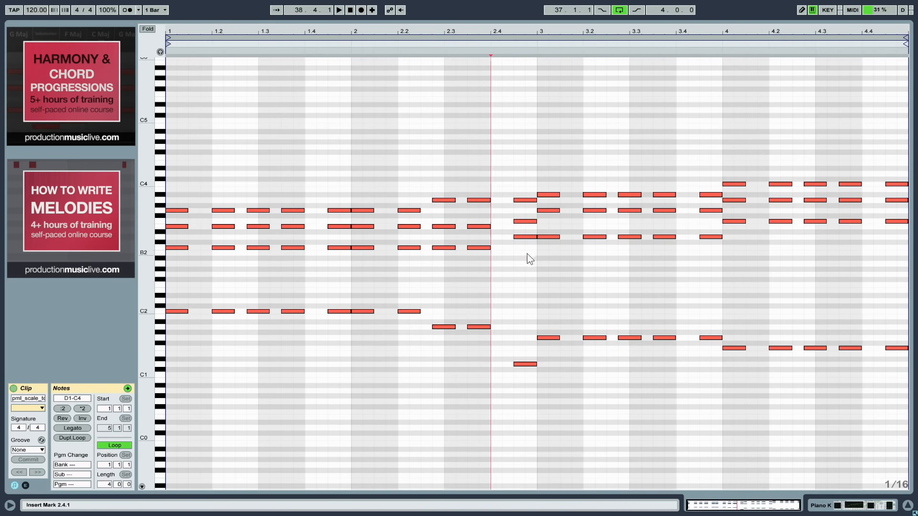
pyautogui.click(524, 237)
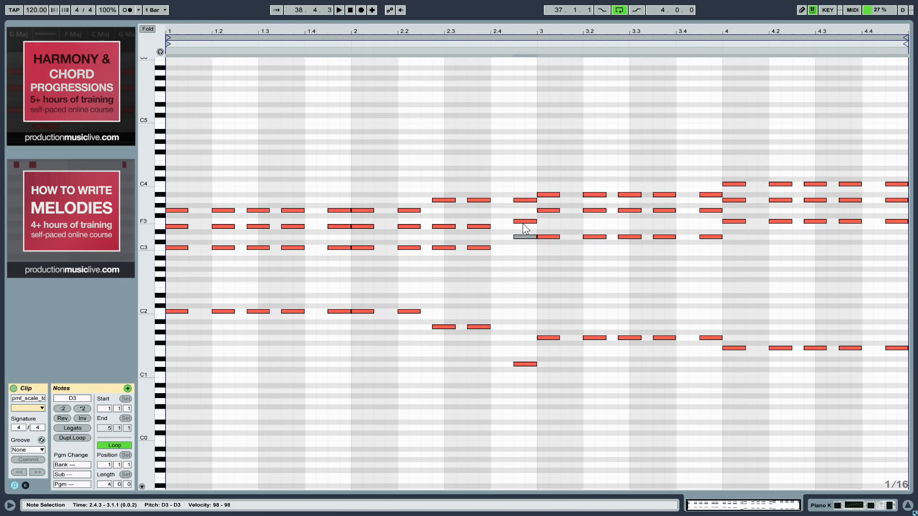
# Play back the progression with the D minor chord at the end of bar 2
pyautogui.click(520, 169)
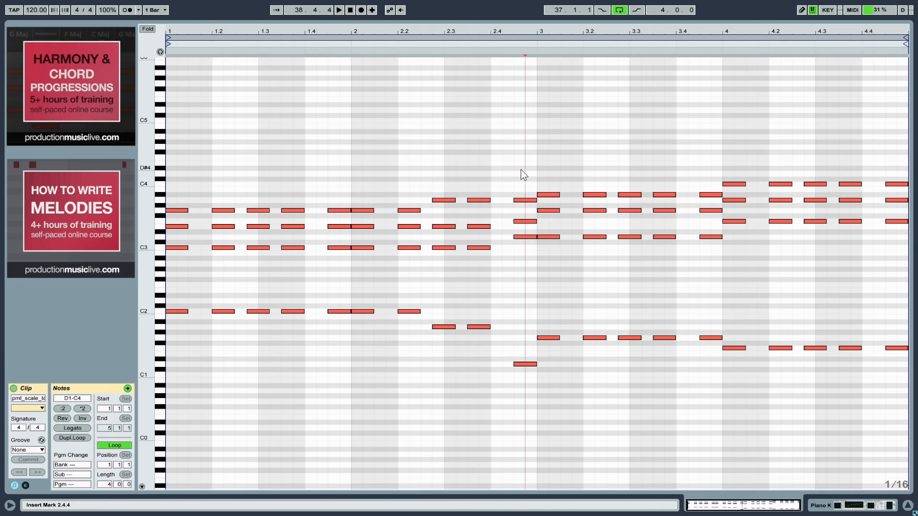
pyautogui.press('space')
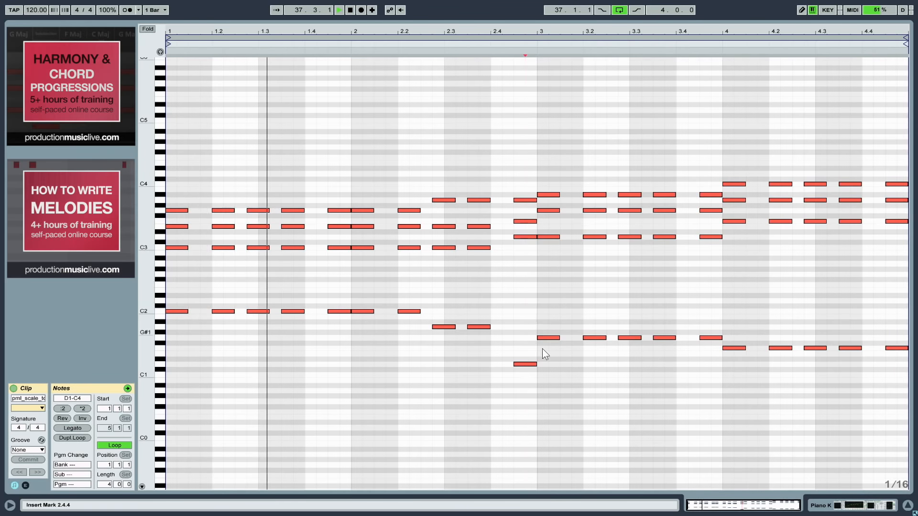
pyautogui.press('space')
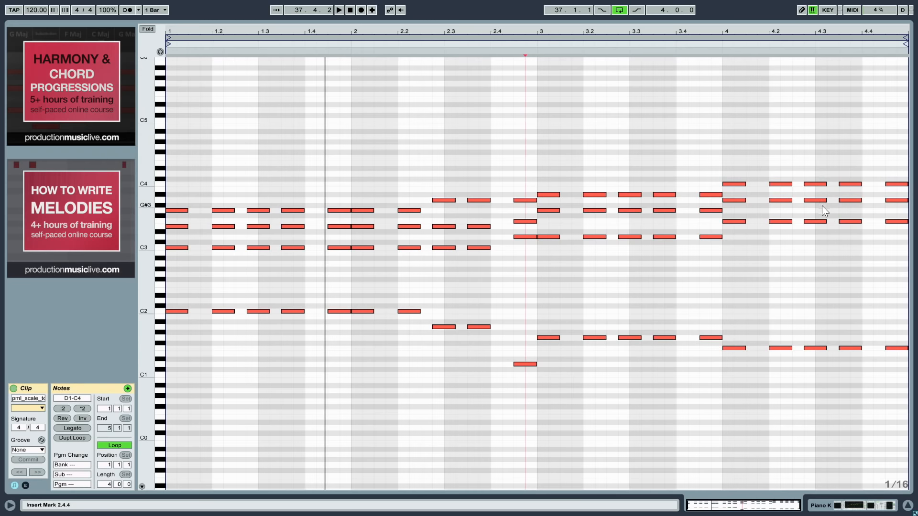
# Move the last bass note of bar 4 to A#1 and copy it up to D2 and F2 to form an A# major triad
pyautogui.moveTo(896, 348); pyautogui.dragTo(896, 322)
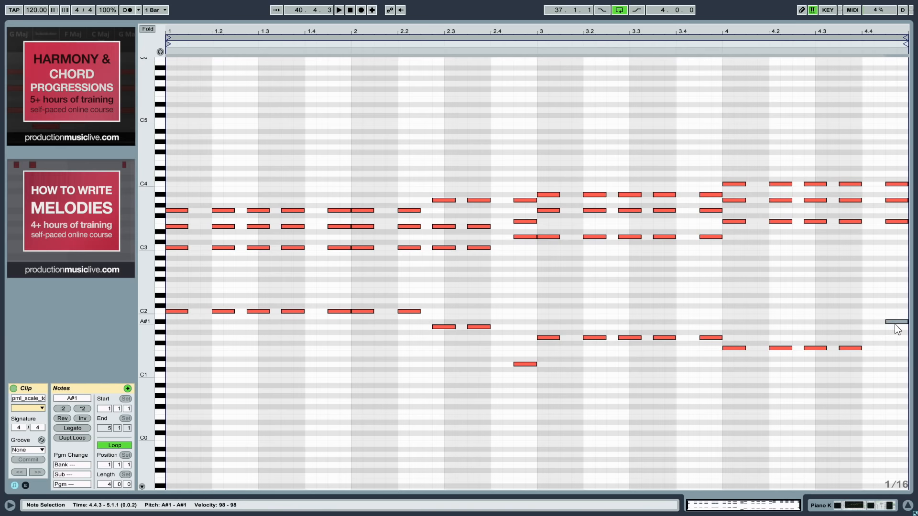
pyautogui.moveTo(889, 322); pyautogui.dragTo(890, 313)
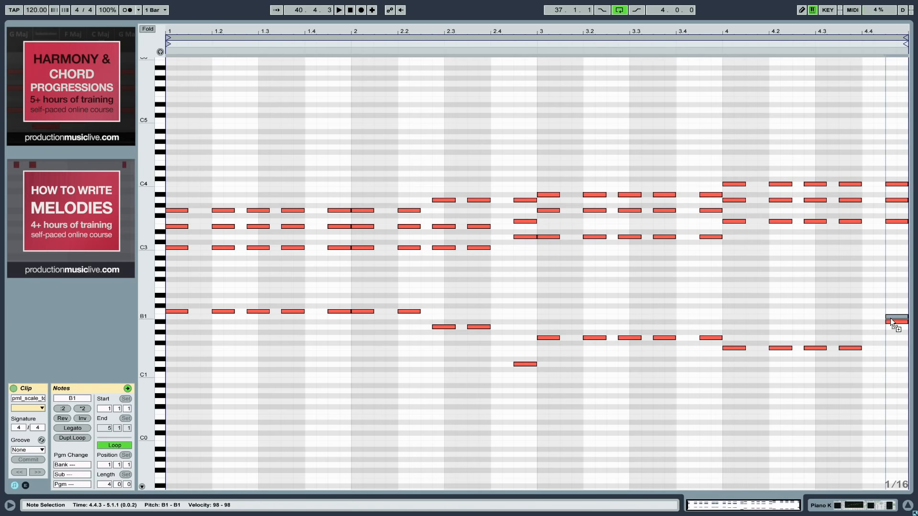
pyautogui.moveTo(893, 317); pyautogui.dragTo(896, 286)
pyautogui.click(863, 299)
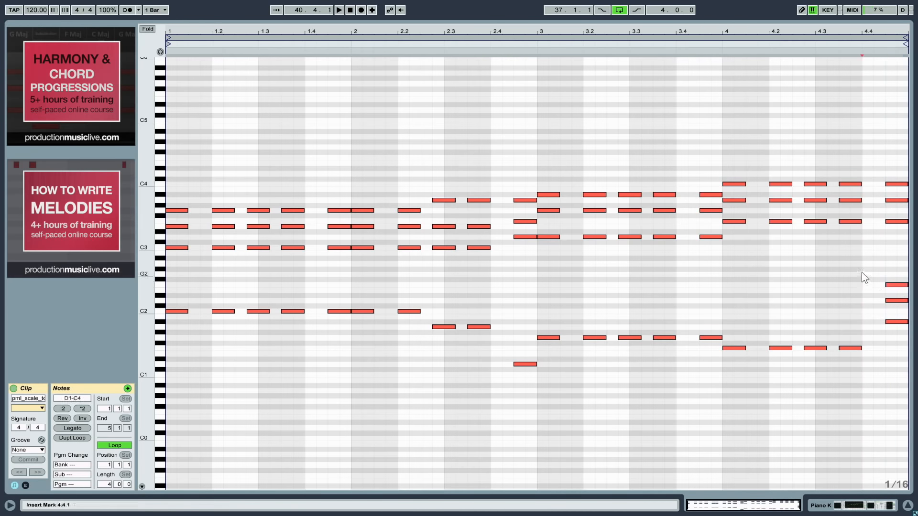
# Delete the old F3–C4 notes of bar 4's last chord and raise its new D and F to D3 and F3
pyautogui.click(889, 245)
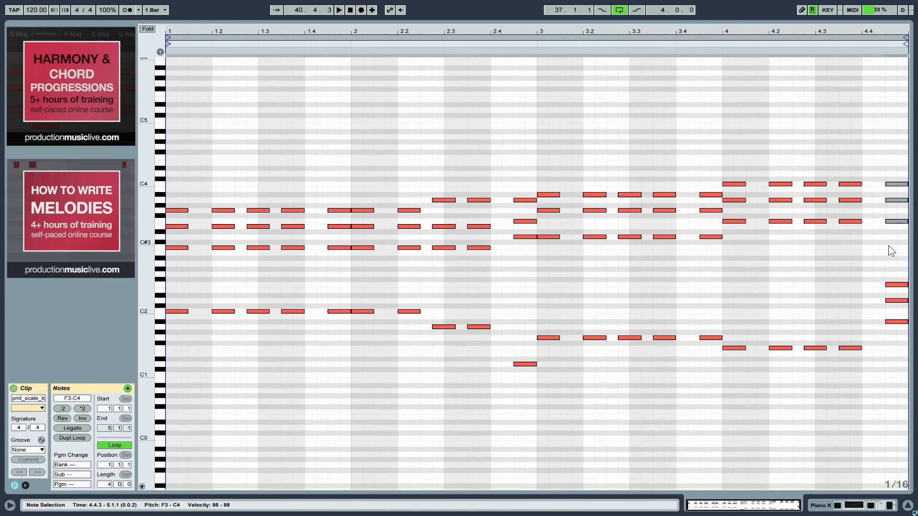
pyautogui.moveTo(889, 245); pyautogui.dragTo(891, 305)
pyautogui.hotkey('shift', 'Up')
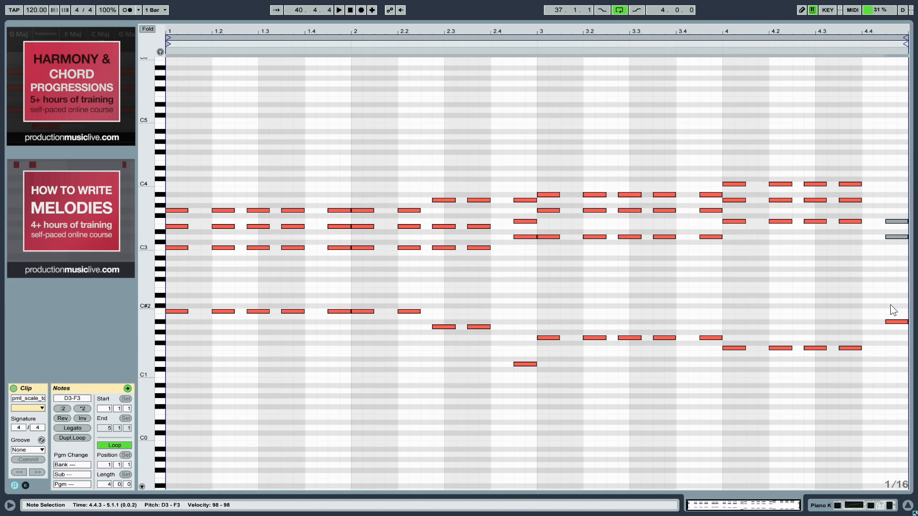
pyautogui.hotkey('shift', 'Up')
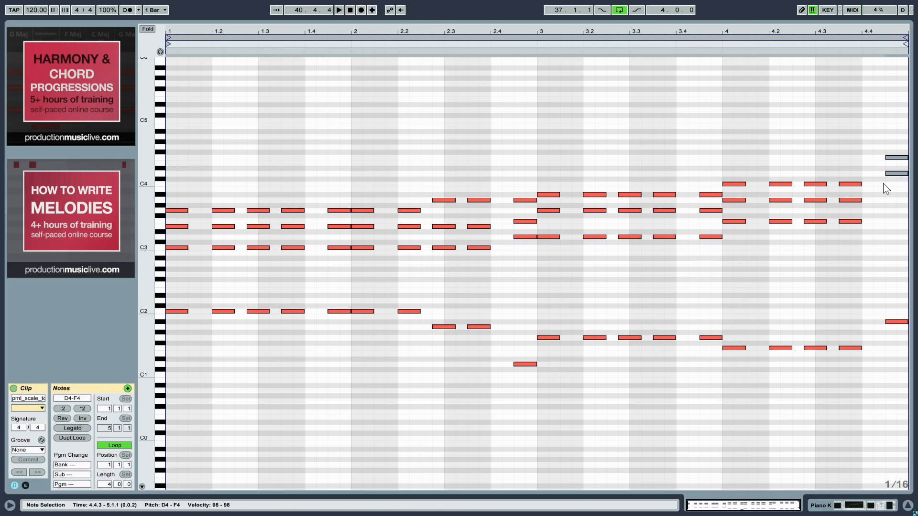
pyautogui.hotkey('shift', 'Down')
pyautogui.click(880, 151)
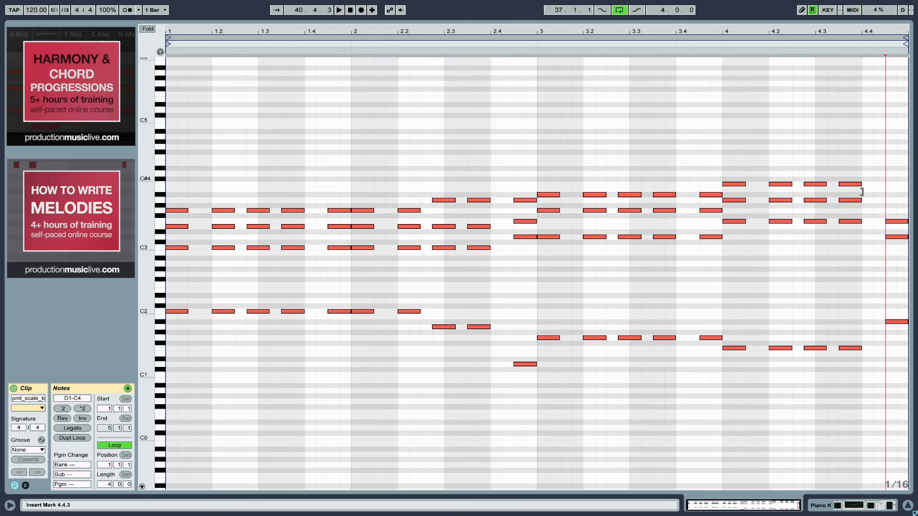
# Complete bar 4's last chord with A#3 on top and play back the progression
pyautogui.doubleClick(893, 194)
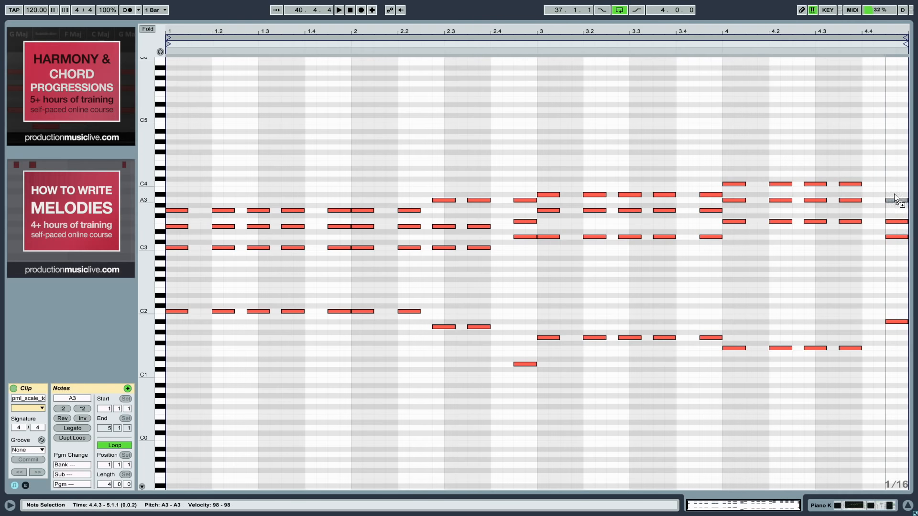
pyautogui.click(895, 198)
pyautogui.press('space')
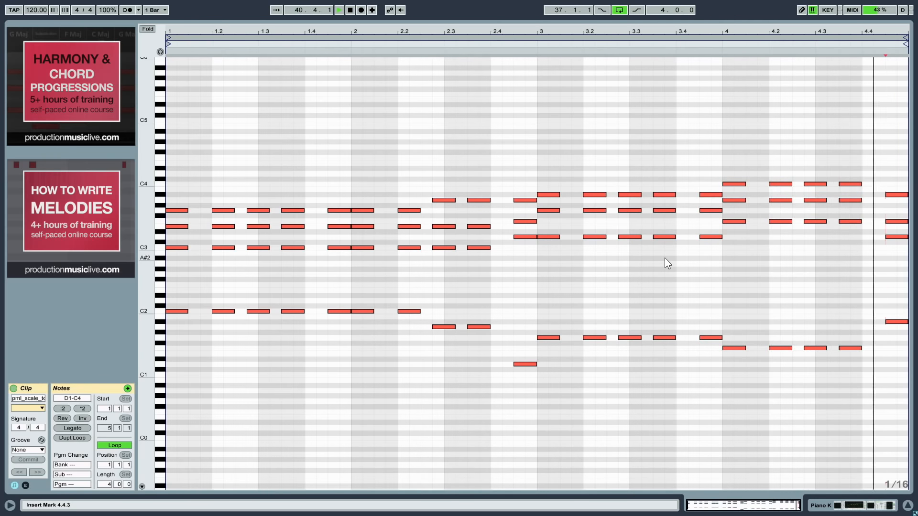
pyautogui.press('space')
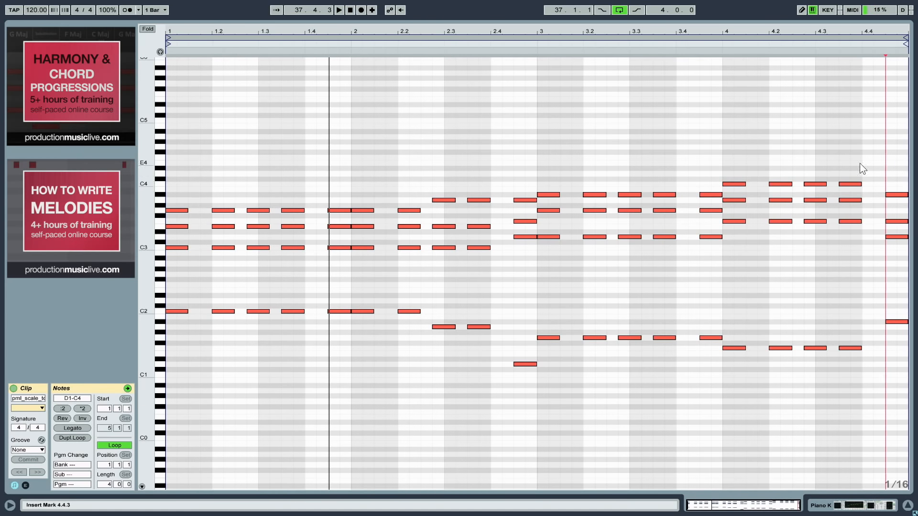
# Lower the bass of the chord at 4.3.3 to D1, keeping its upper notes, and play back the progression
pyautogui.moveTo(855, 106); pyautogui.dragTo(831, 371)
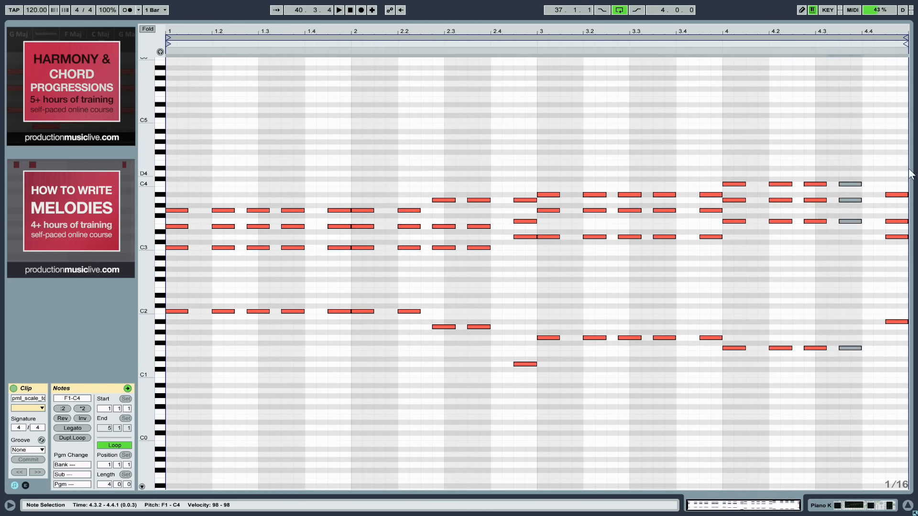
pyautogui.click(877, 406)
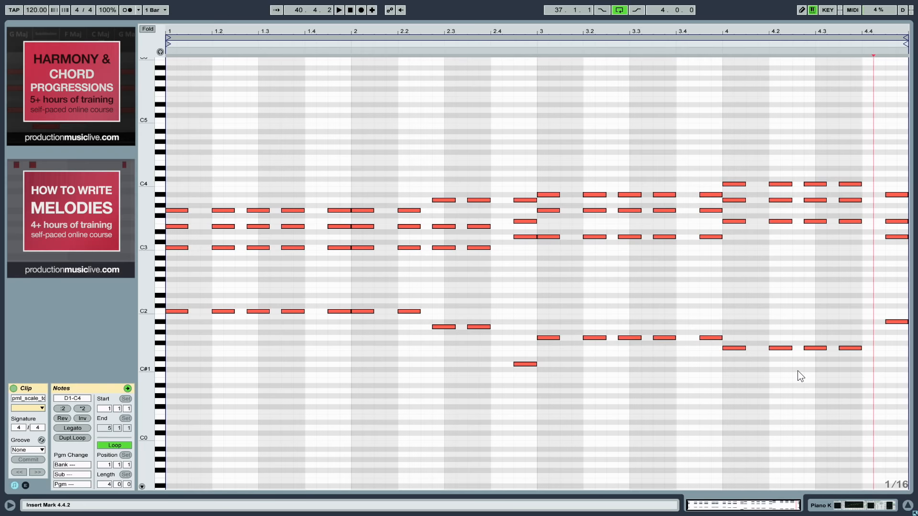
pyautogui.moveTo(848, 348); pyautogui.dragTo(848, 362)
pyautogui.click(852, 371)
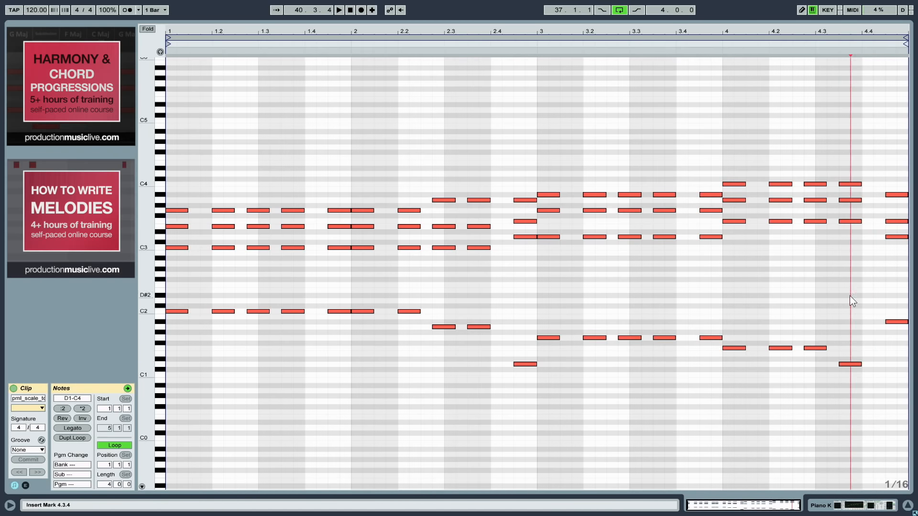
pyautogui.click(850, 200)
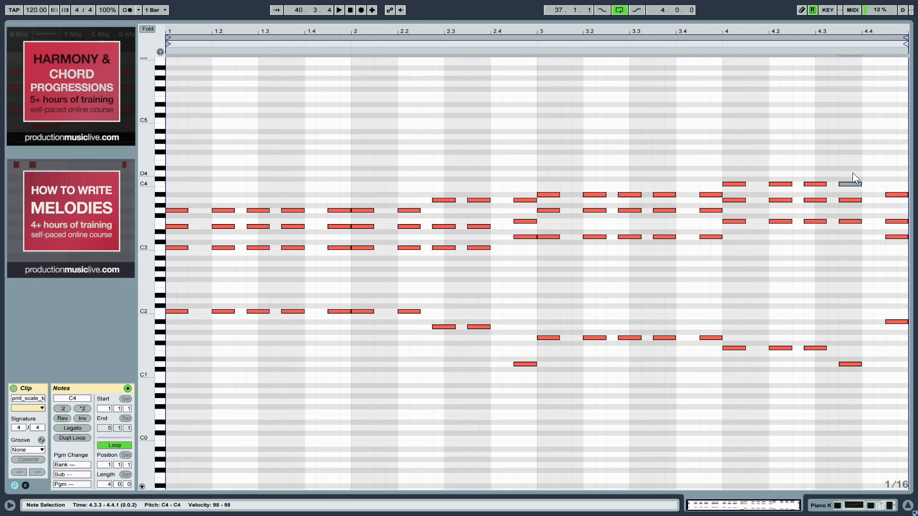
pyautogui.click(834, 288)
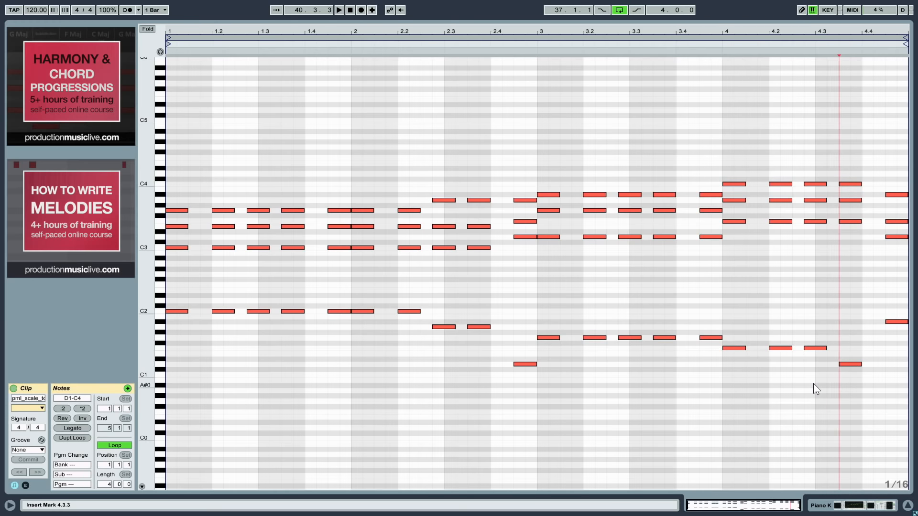
pyautogui.press('space')
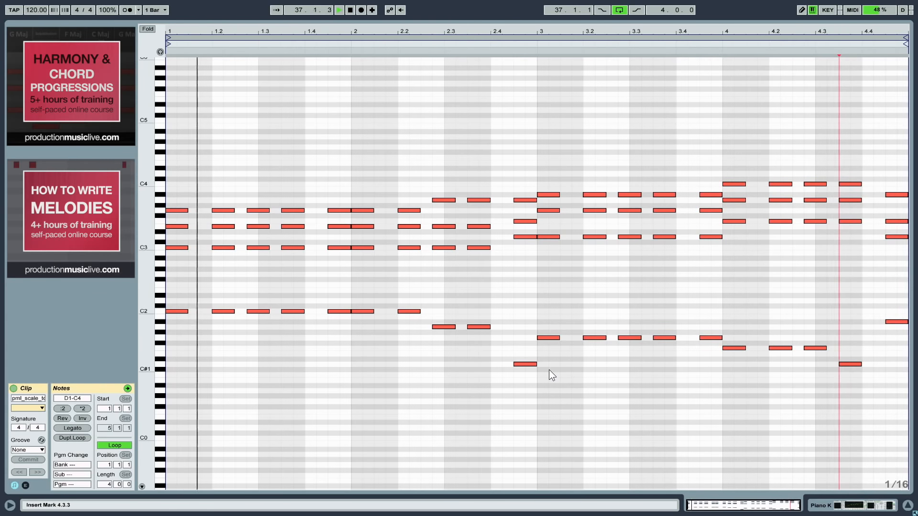
pyautogui.press('space')
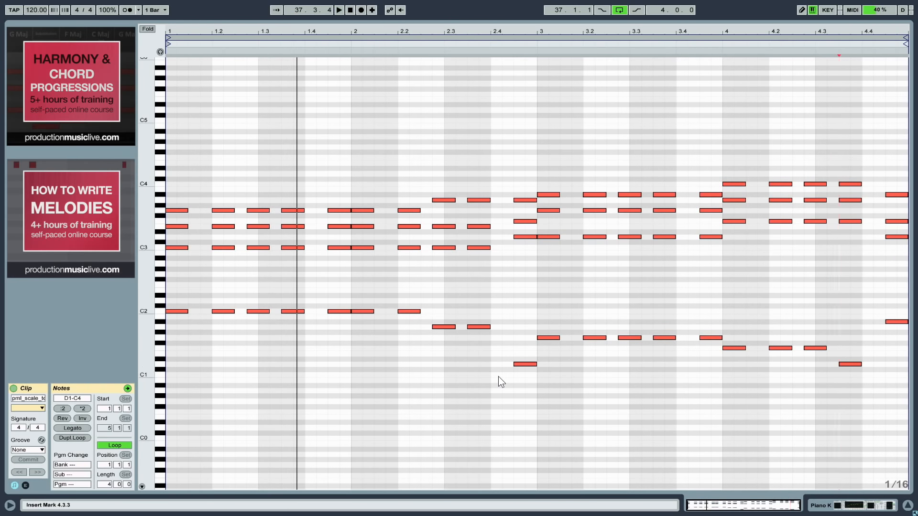
# Add sixteenth-note passing bass notes F1 at 2.4.2 and G1 at 4.4.2
pyautogui.click(507, 349)
pyautogui.doubleClick(507, 349)
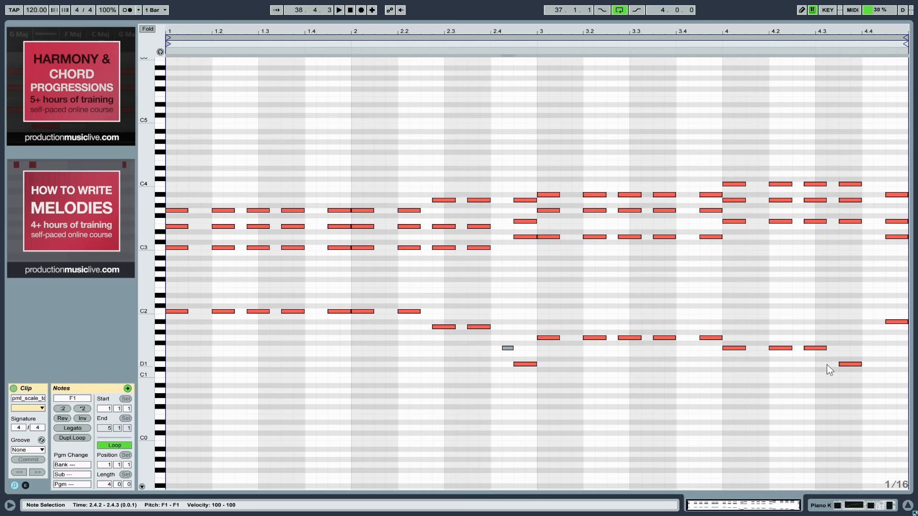
pyautogui.doubleClick(882, 338)
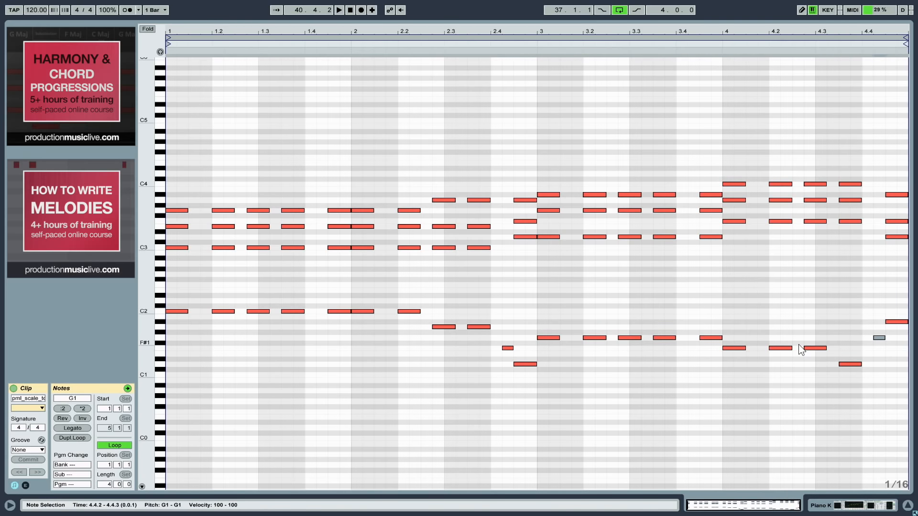
# Shorten all notes of bar 4's last chord slightly before the loop end and play back the progression
pyautogui.click(908, 281)
pyautogui.moveTo(902, 351); pyautogui.dragTo(905, 194)
pyautogui.click(890, 169)
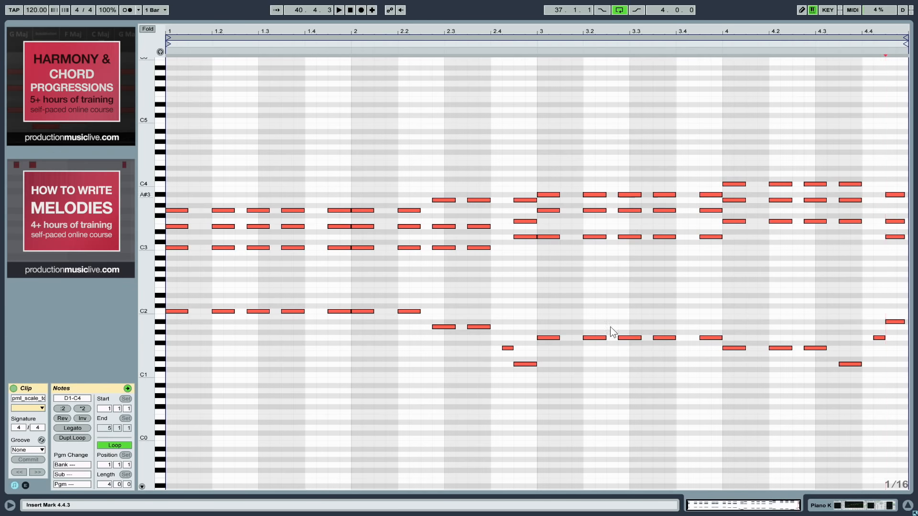
pyautogui.press('space')
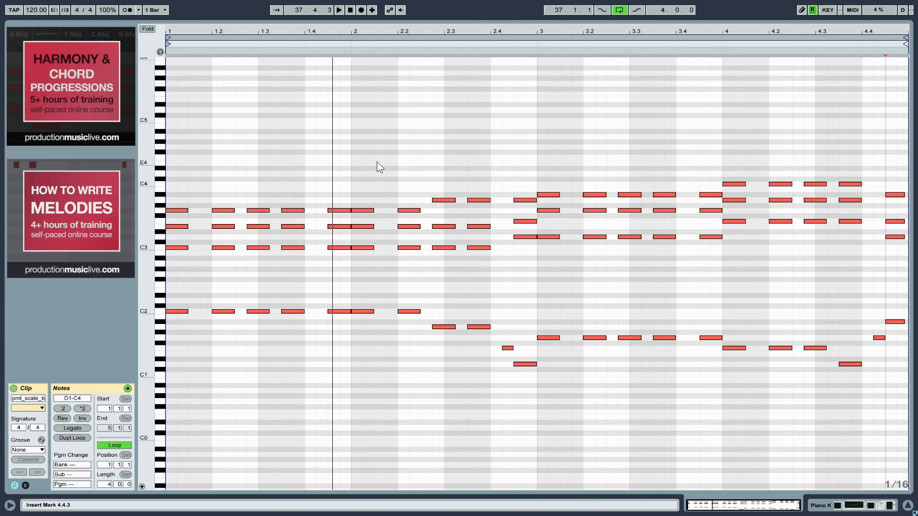
# Highlight the whole chords at 1.3.3 and 3.2.1 to examine where individual hits fall in the rhythm
pyautogui.moveTo(297, 116); pyautogui.dragTo(291, 389)
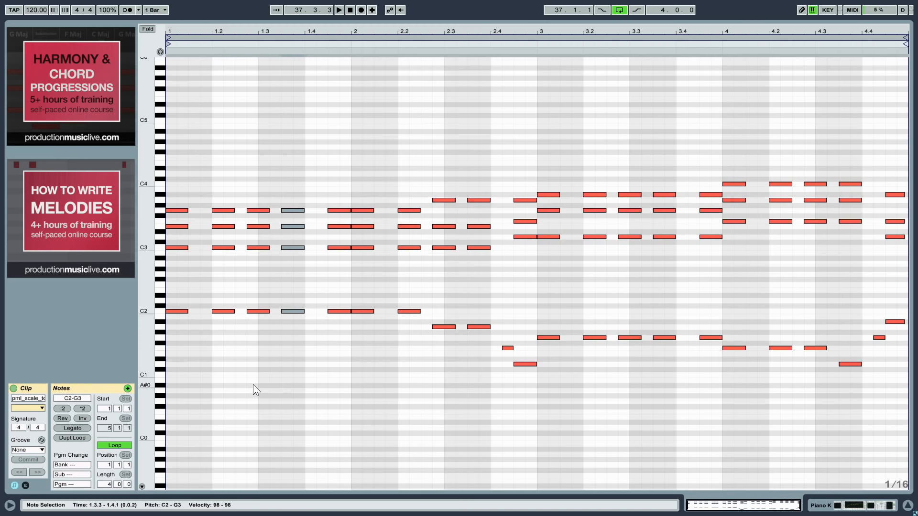
pyautogui.click(300, 386)
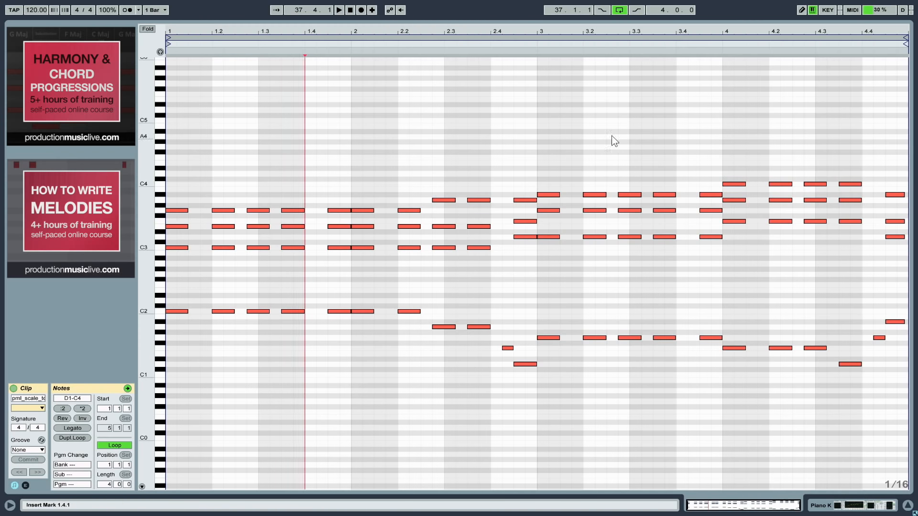
pyautogui.moveTo(593, 292); pyautogui.dragTo(595, 438)
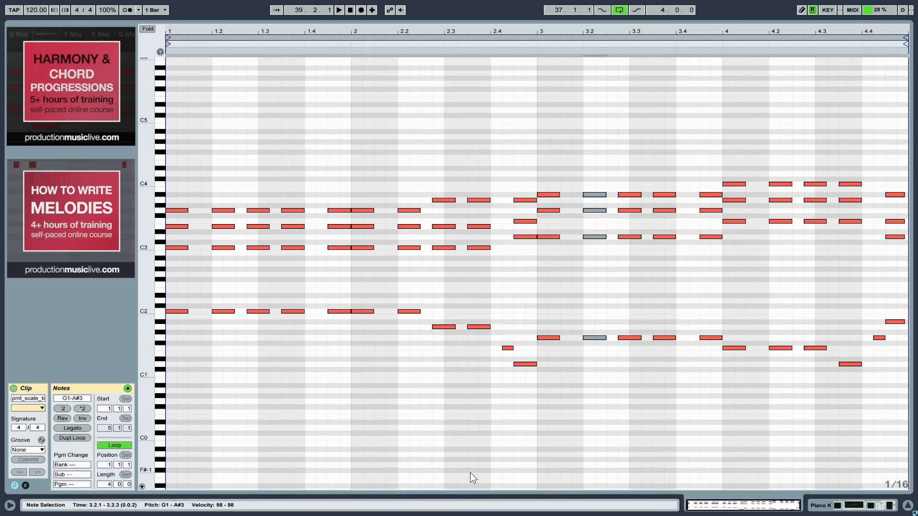
pyautogui.click(596, 270)
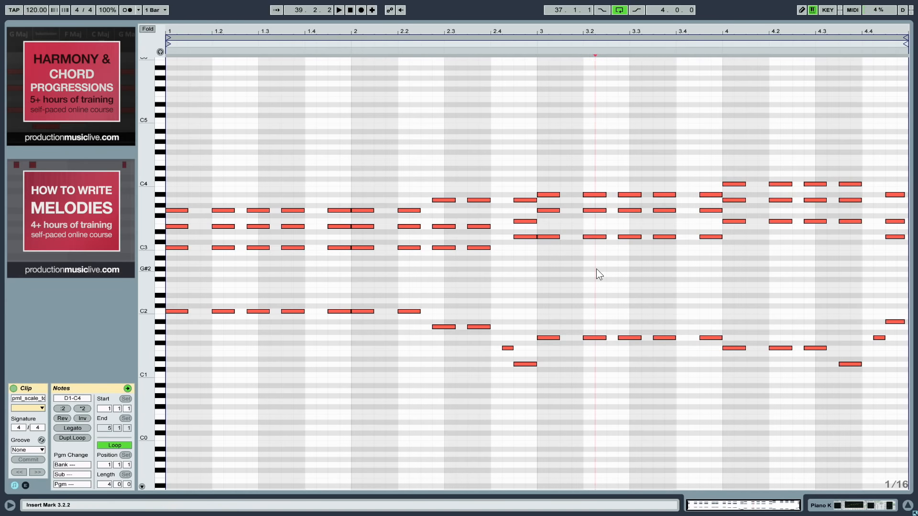
# Try adding a seventh to the opening C chords by copying their G3 notes up to B3, and play it back
pyautogui.click(404, 210)
pyautogui.moveTo(403, 214); pyautogui.dragTo(168, 205)
pyautogui.press('Up')
pyautogui.press('Up')
pyautogui.press('Up')
pyautogui.press('Up')
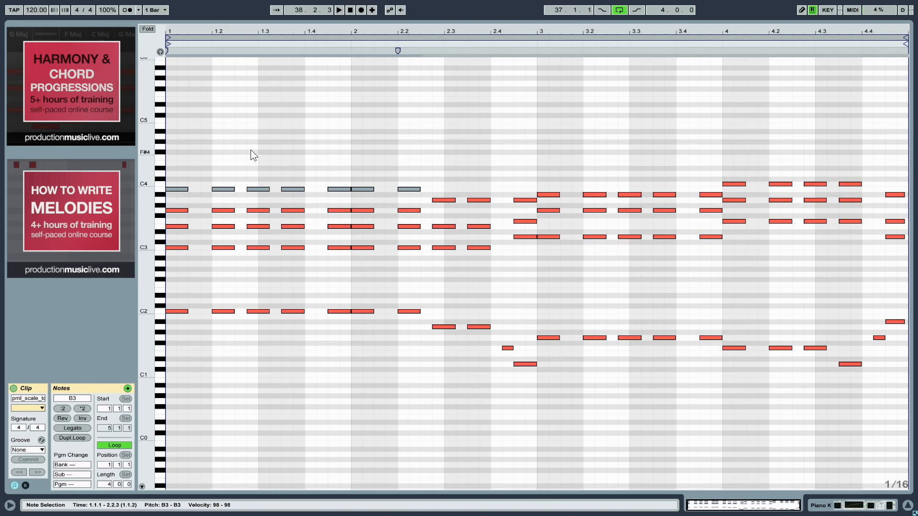
pyautogui.press('space')
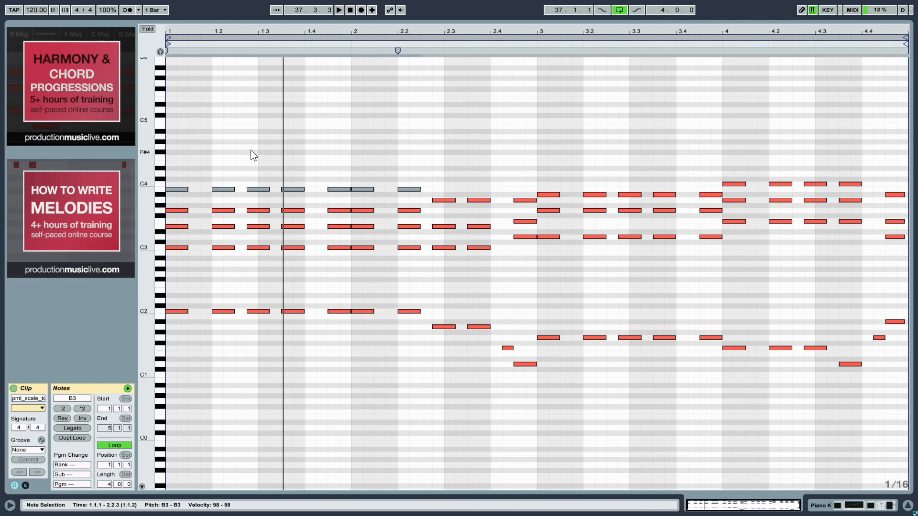
# Try the added seventh at A#3, delete those notes from the opening chords, and play back the progression
pyautogui.press('Down')
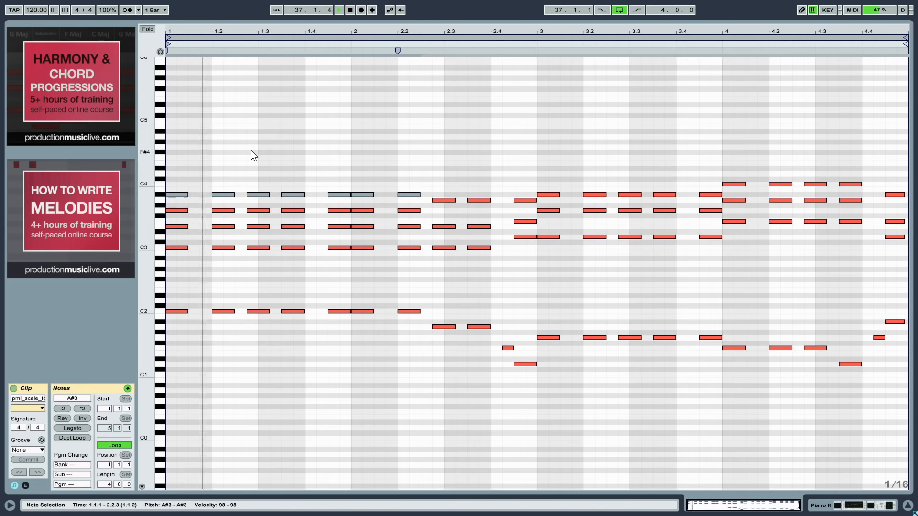
pyautogui.press('Delete')
pyautogui.press('space')
pyautogui.press('space')
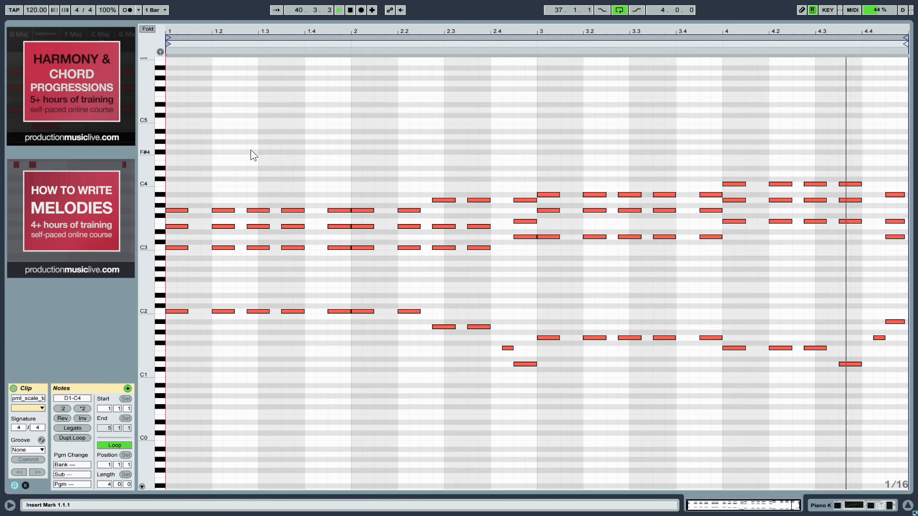
pyautogui.press('space')
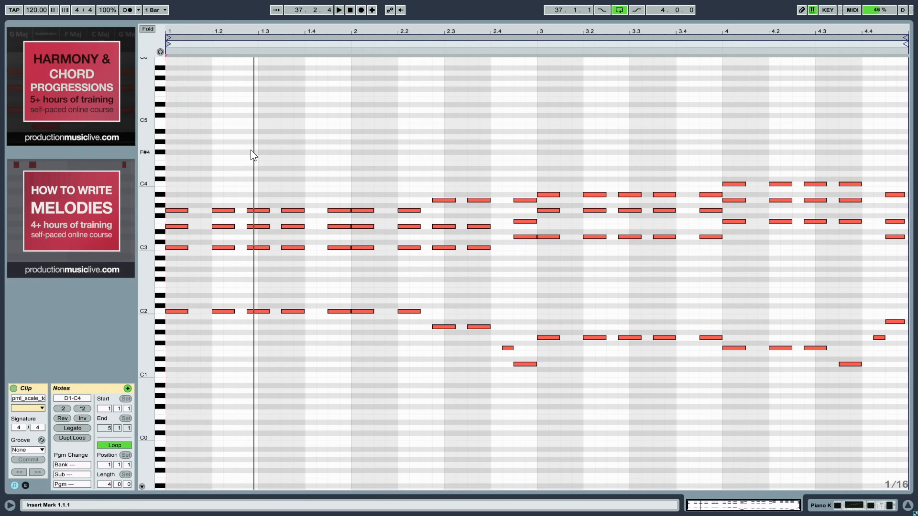
# Place four eighth-note G4 melody notes on the offbeats of bar 1, at 1.1.3, 1.2.3, 1.3.3 and 1.4.3
pyautogui.doubleClick(199, 147)
pyautogui.click(228, 181)
pyautogui.doubleClick(243, 147)
pyautogui.doubleClick(287, 147)
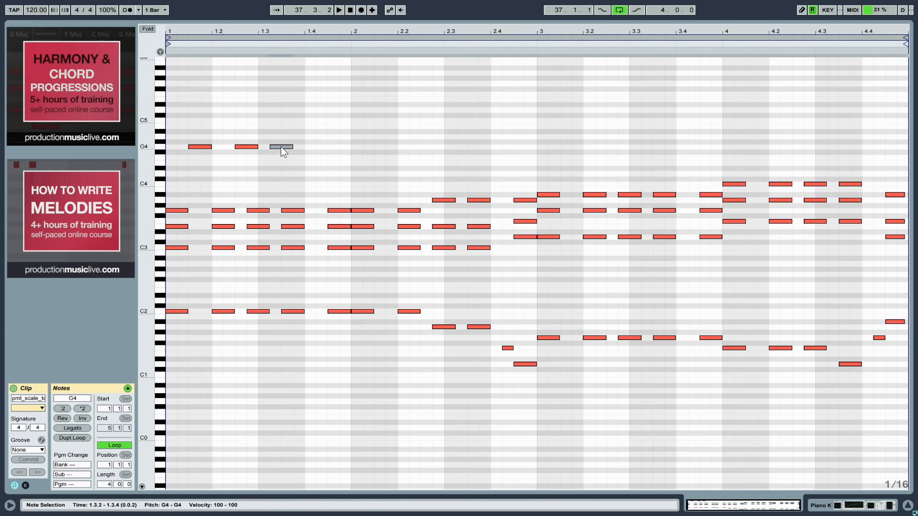
pyautogui.doubleClick(331, 147)
pyautogui.click(318, 177)
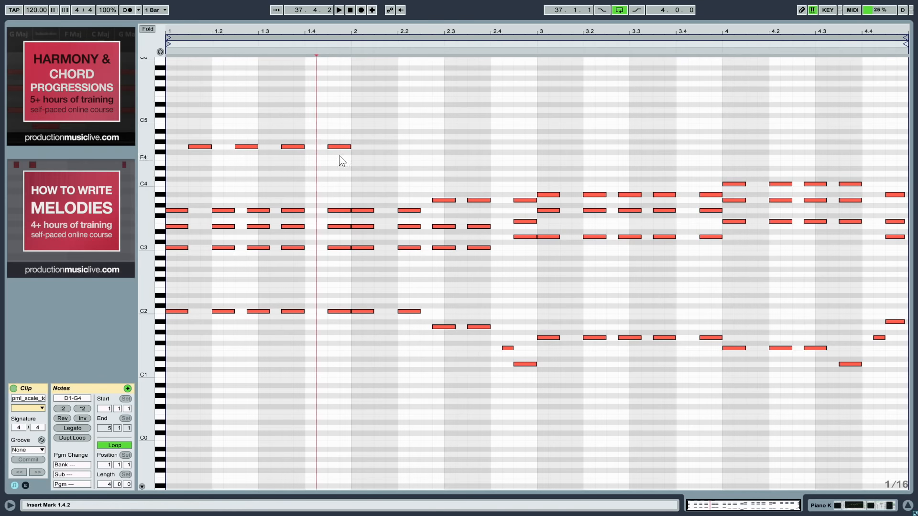
# Move the third G4 melody note to 1.3.2 and the fourth to 1.4.1, and play back the clip
pyautogui.moveTo(338, 148); pyautogui.dragTo(316, 147)
pyautogui.click(307, 176)
pyautogui.moveTo(293, 147); pyautogui.dragTo(281, 148)
pyautogui.click(286, 187)
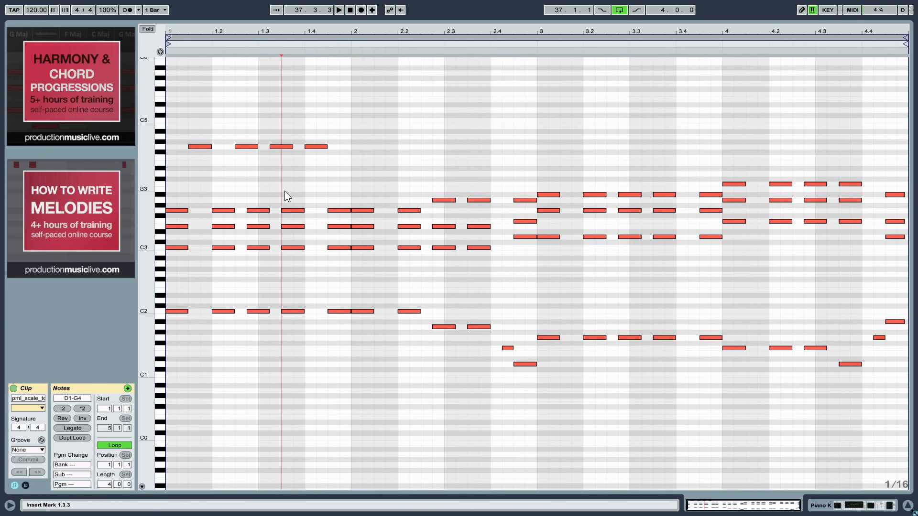
pyautogui.press('space')
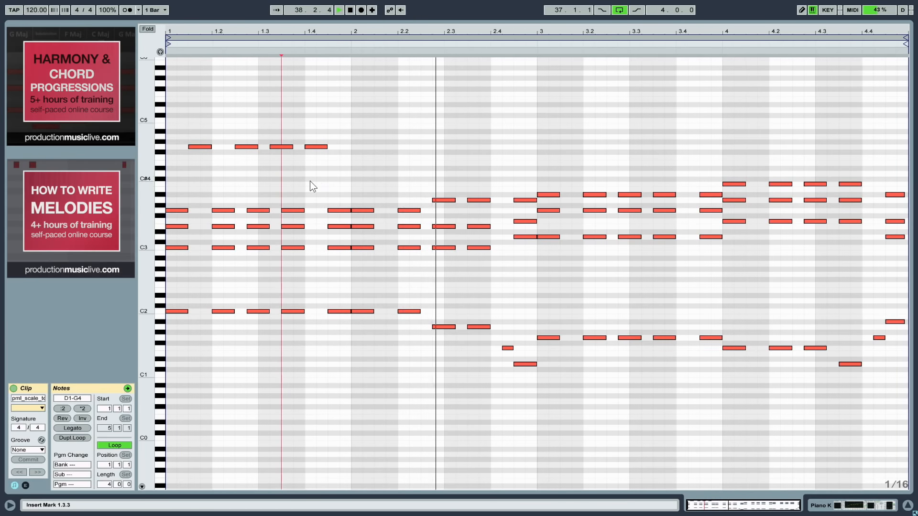
# Duplicate the four-note G4 melody of bar 1 into bars 2, 3 and 4
pyautogui.moveTo(351, 128); pyautogui.dragTo(160, 194)
pyautogui.hotkey('ctrl', 'd')
pyautogui.hotkey('ctrl', 'd')
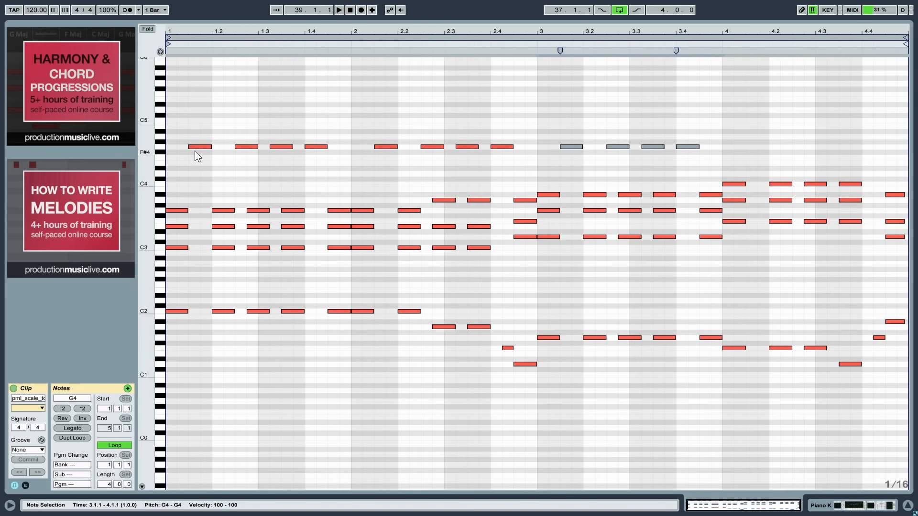
pyautogui.hotkey('ctrl', 'd')
pyautogui.click(416, 107)
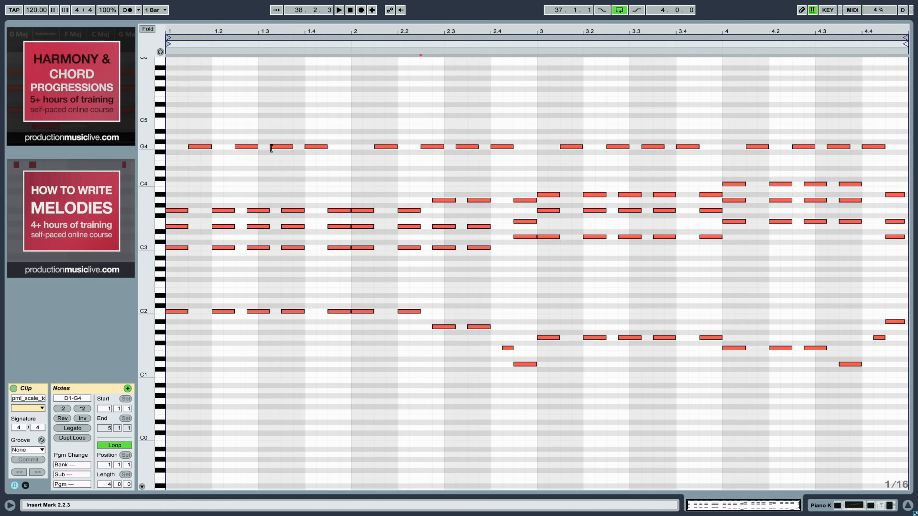
# In bar 1, raise the second melody note to A4, the fourth to A#4 lengthened to three sixteenths, and play back
pyautogui.moveTo(244, 151); pyautogui.dragTo(243, 139)
pyautogui.click(276, 162)
pyautogui.moveTo(315, 152); pyautogui.dragTo(340, 132)
pyautogui.click(332, 144)
pyautogui.click(336, 113)
pyautogui.click(327, 131)
pyautogui.click(328, 157)
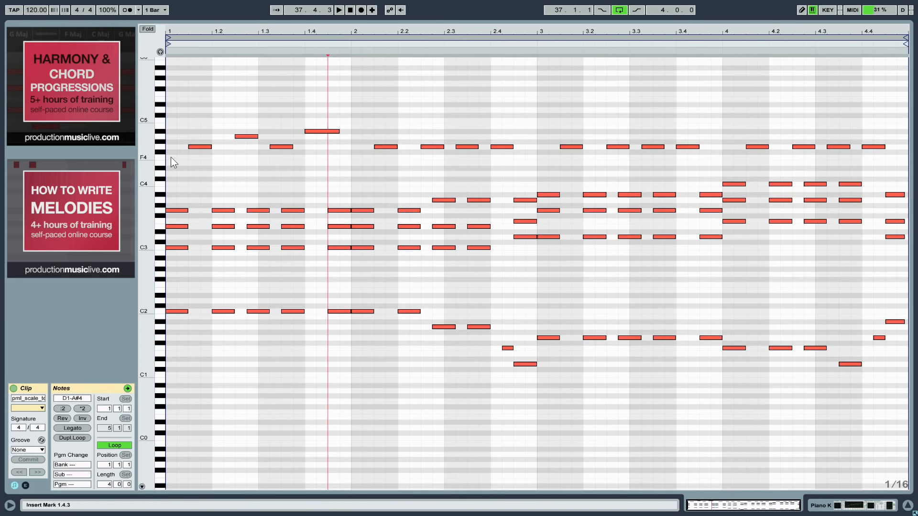
pyautogui.press('space')
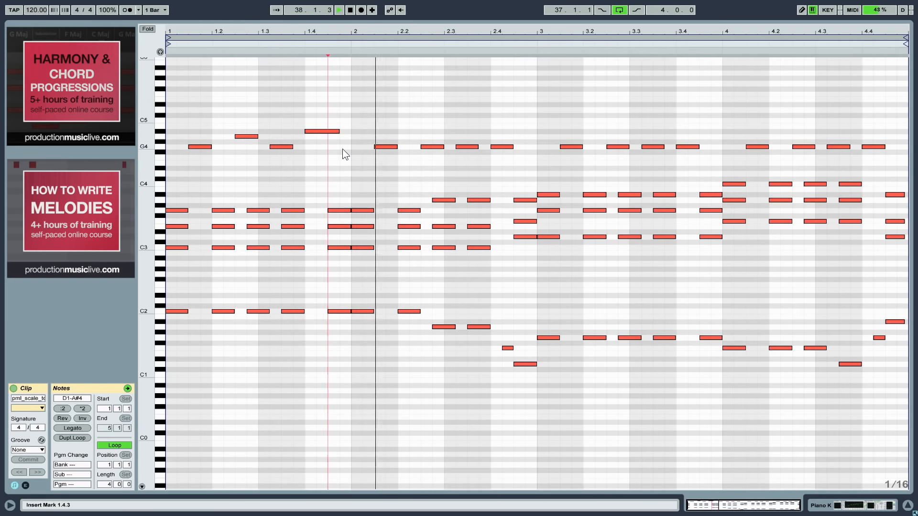
# Give bars 2 to 4 the same G4, A4, G4, long A#4 melody as bar 1, and play back
pyautogui.moveTo(426, 146); pyautogui.dragTo(429, 137)
pyautogui.press('space')
pyautogui.click(437, 161)
pyautogui.click(502, 146)
pyautogui.press('space')
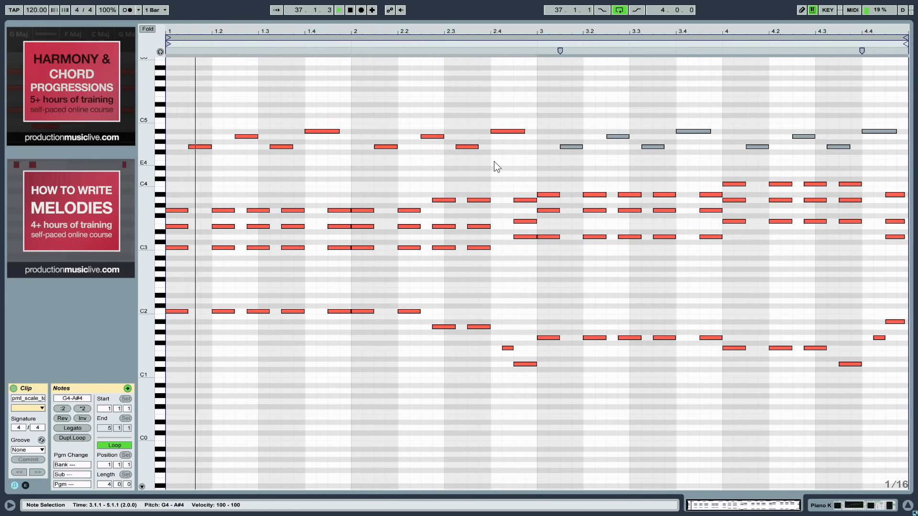
pyautogui.click(339, 179)
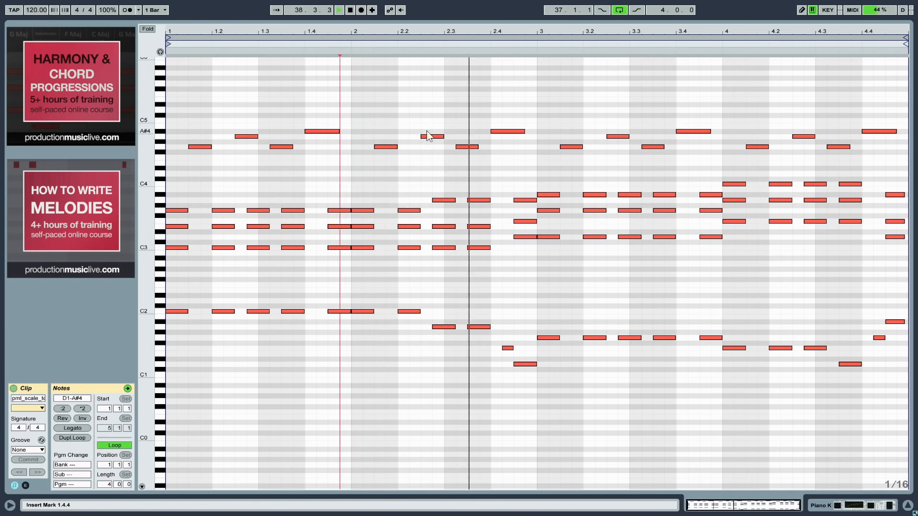
# Add a sixteenth-note B4 at the very end of bars 2 and 4, and play back the melody
pyautogui.press('space')
pyautogui.doubleClick(532, 126)
pyautogui.doubleClick(903, 126)
pyautogui.click(541, 107)
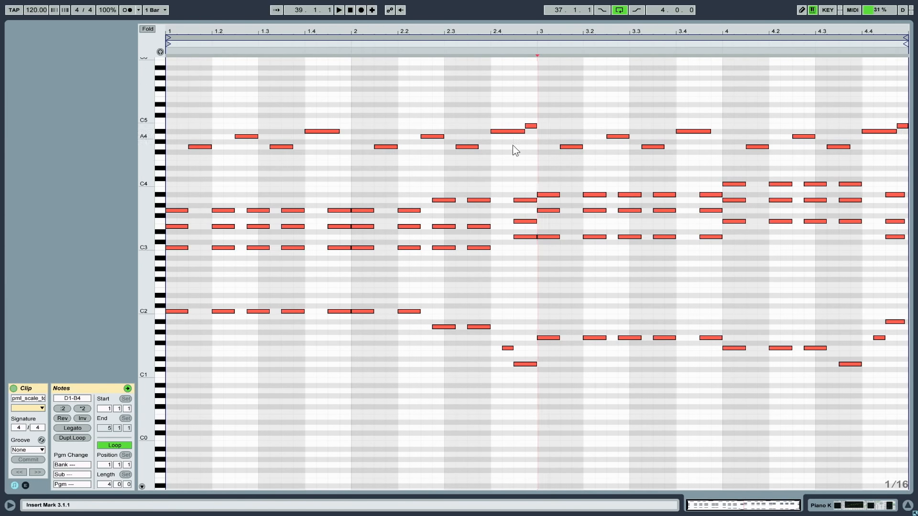
pyautogui.press('space')
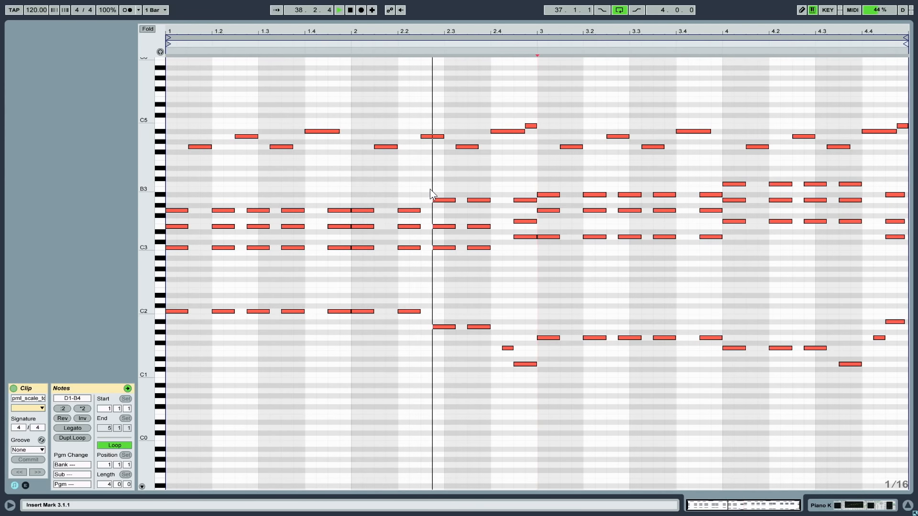
pyautogui.press('space')
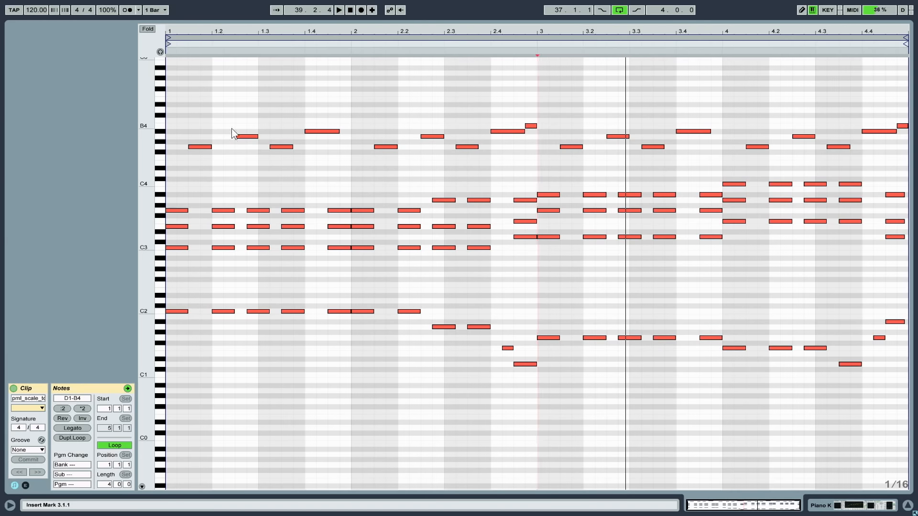
# Raise the two B4 notes ending bars 2 and 4 by a semitone to C5, and play back
pyautogui.click(160, 126)
pyautogui.press('Up')
pyautogui.click(526, 173)
pyautogui.press('space')
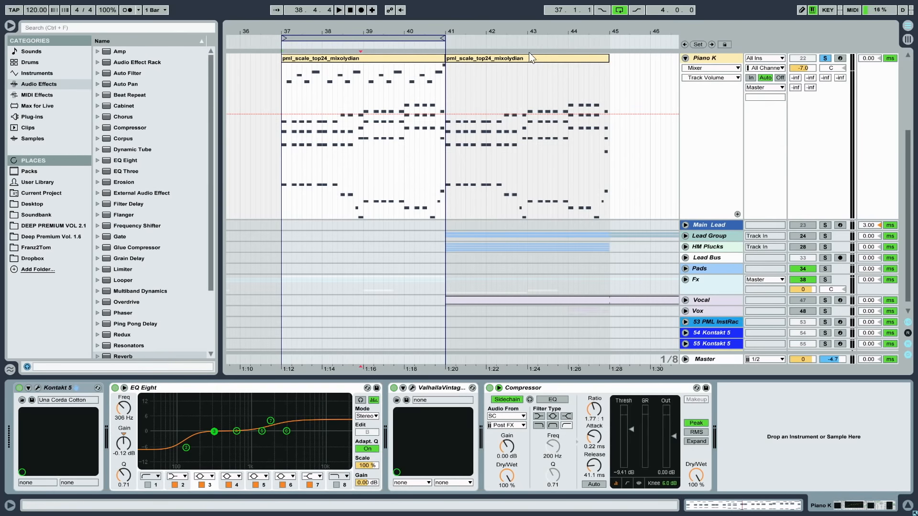
# In the arrangement, set the loop to the second Piano K clip, bars 41 to 45
pyautogui.moveTo(445, 31); pyautogui.dragTo(385, 22)
pyautogui.click(457, 59)
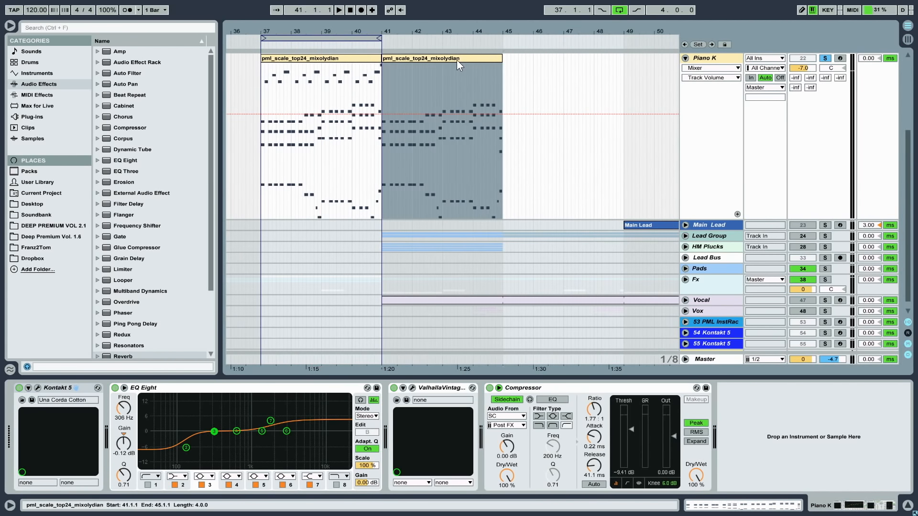
pyautogui.hotkey('ctrl', 'l')
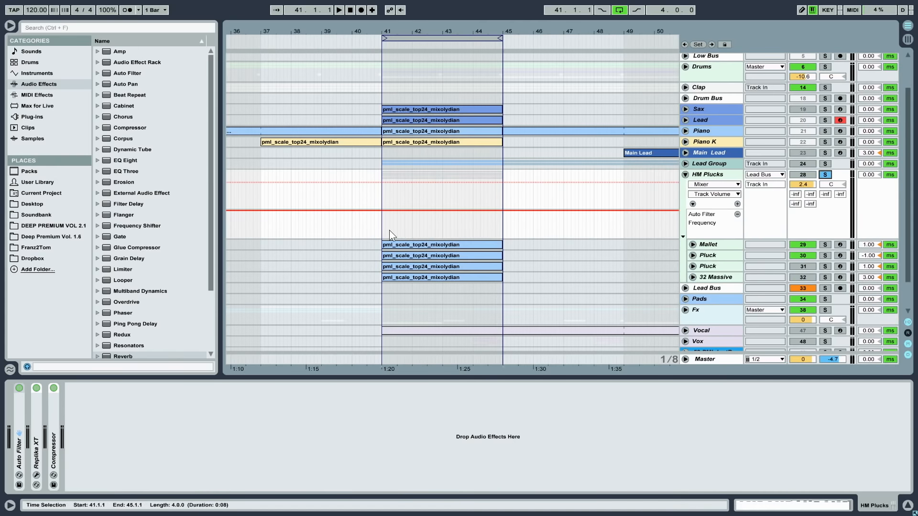
# Play the loop with the HM Plucks group soloed and show the device chains of its Mallet and first Pluck tracks
pyautogui.press('space')
pyautogui.click(726, 245)
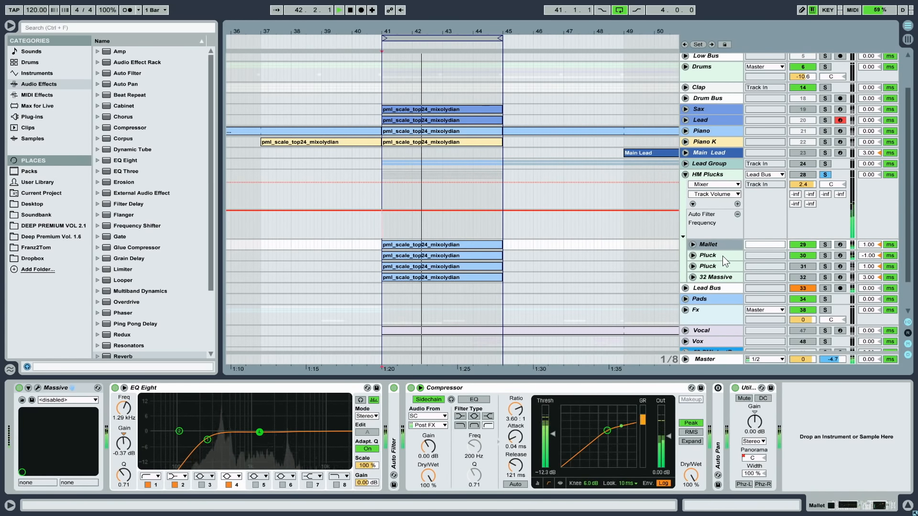
pyautogui.click(728, 252)
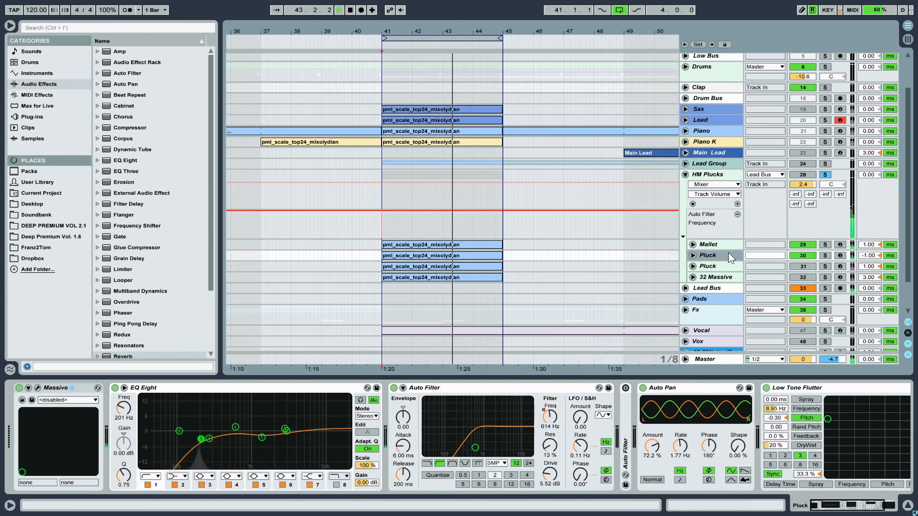
# Solo the Piano, Bass and Kick tracks alongside HM Plucks, and set the HM Plucks volume to 6.0
pyautogui.click(824, 131)
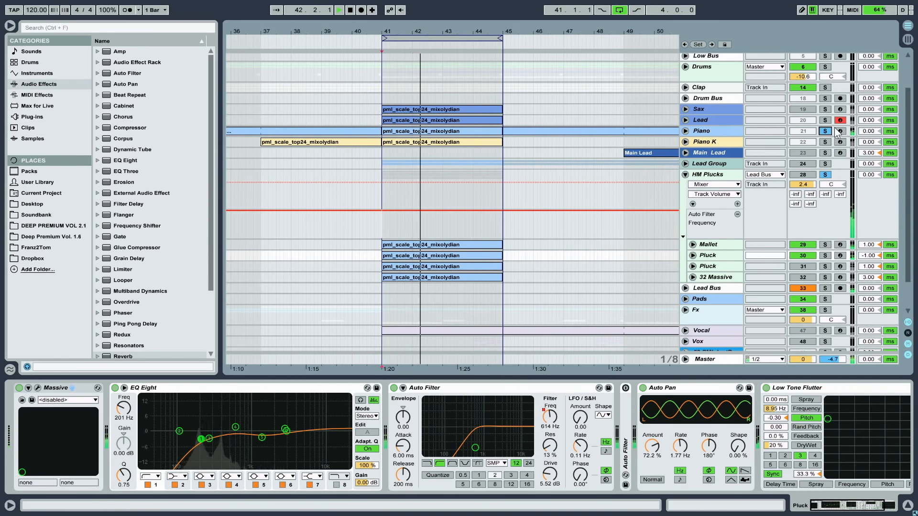
pyautogui.scroll(4, 832, 98)
pyautogui.click(824, 80)
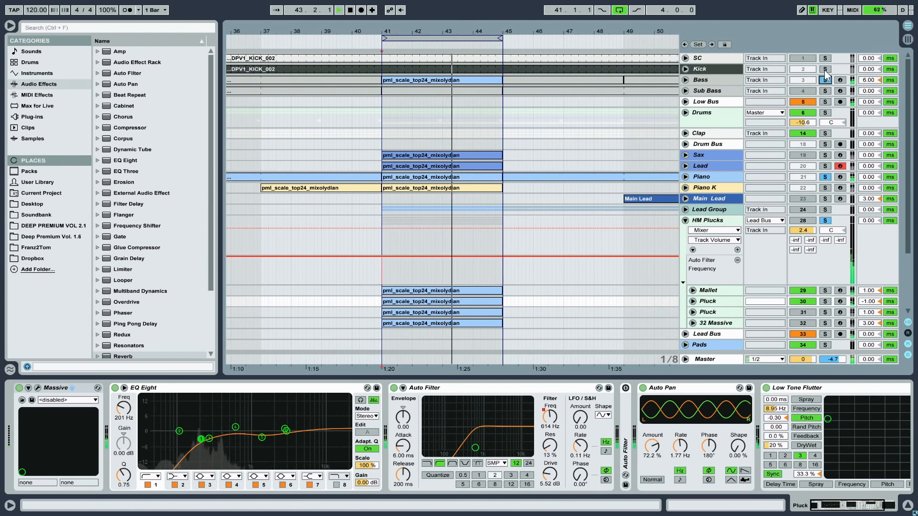
pyautogui.click(825, 69)
pyautogui.moveTo(803, 230); pyautogui.dragTo(803, 213)
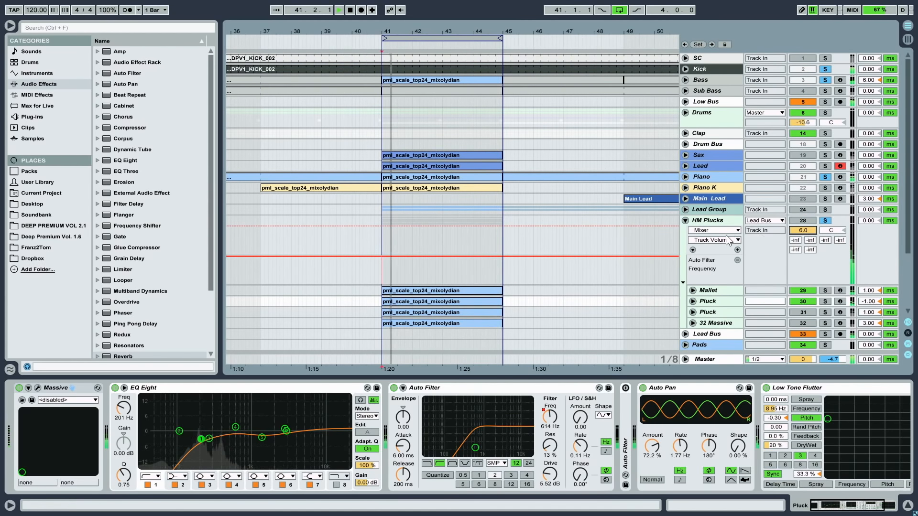
# Open the Mallet clip, activate the muted C3 notes at the start of each bar, and select them
pyautogui.scroll(-2, 604, 236)
pyautogui.doubleClick(449, 235)
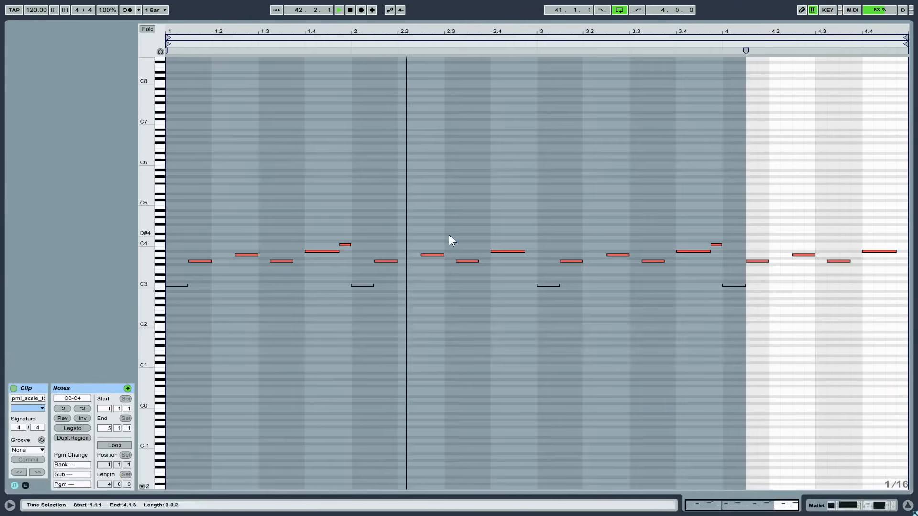
pyautogui.click(398, 294)
pyautogui.moveTo(146, 302); pyautogui.dragTo(175, 301)
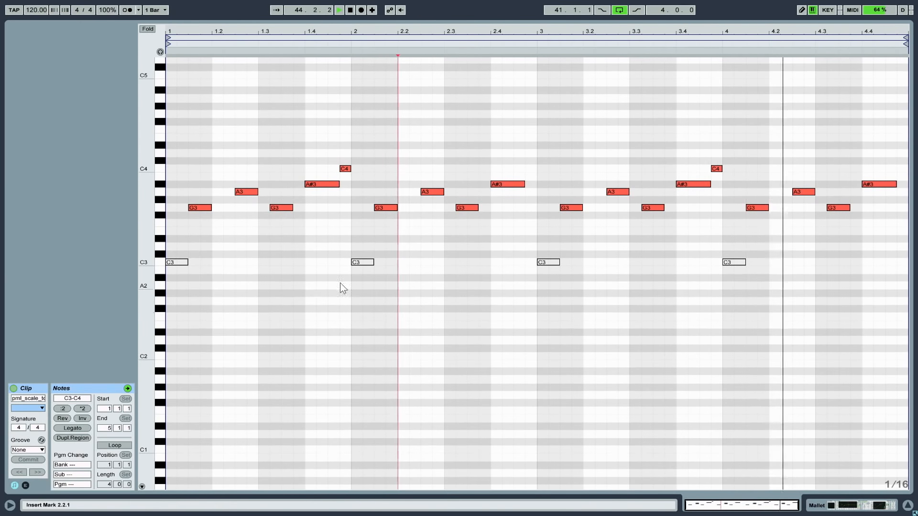
pyautogui.moveTo(811, 241); pyautogui.dragTo(165, 296)
pyautogui.click(366, 311)
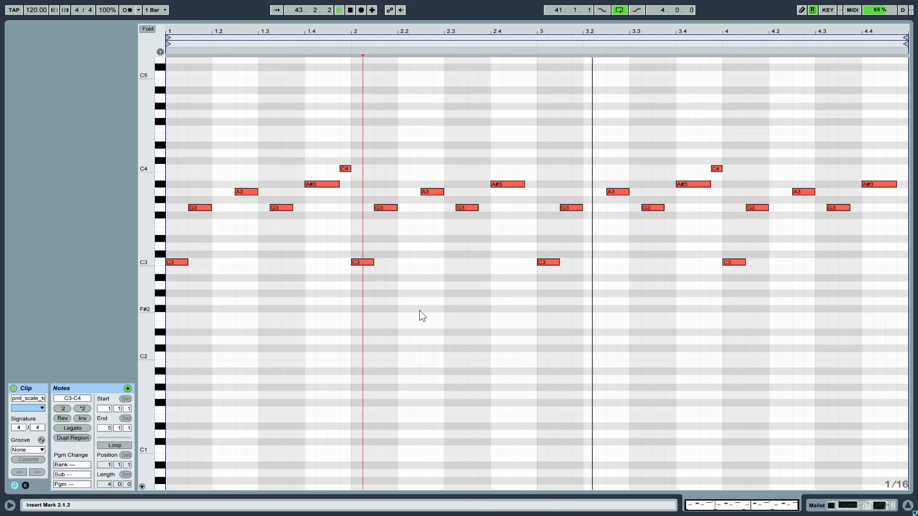
pyautogui.moveTo(815, 248); pyautogui.dragTo(148, 321)
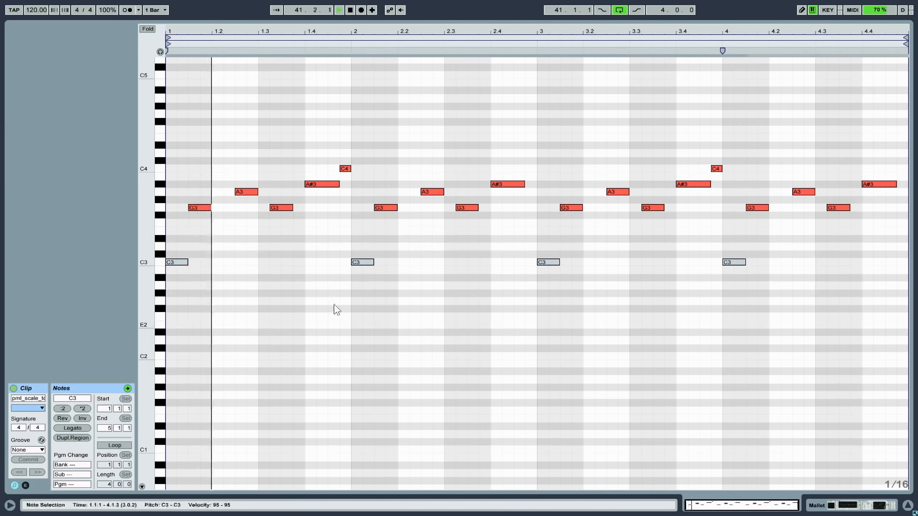
# Stop playback, return to the arrangement, and open the Piano track's clip at bars 41 to 45 in the note editor
pyautogui.press('Tab')
pyautogui.press('space')
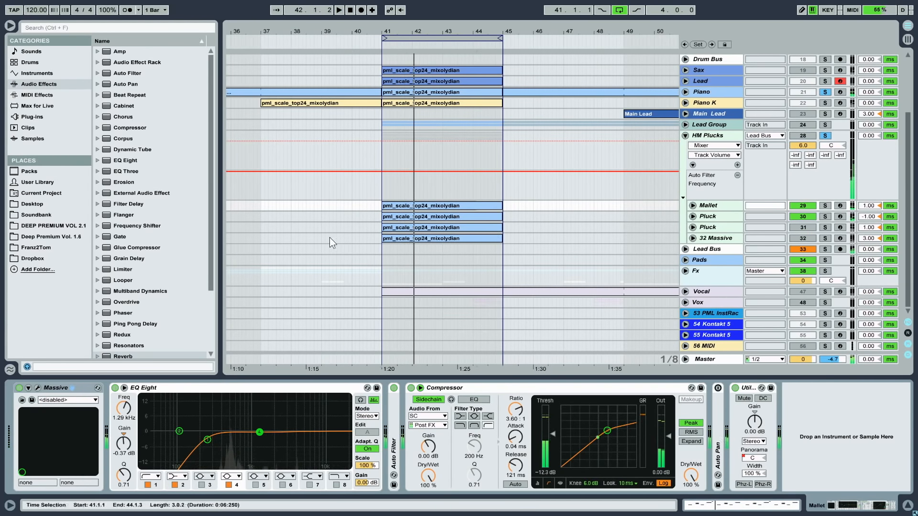
pyautogui.click(449, 191)
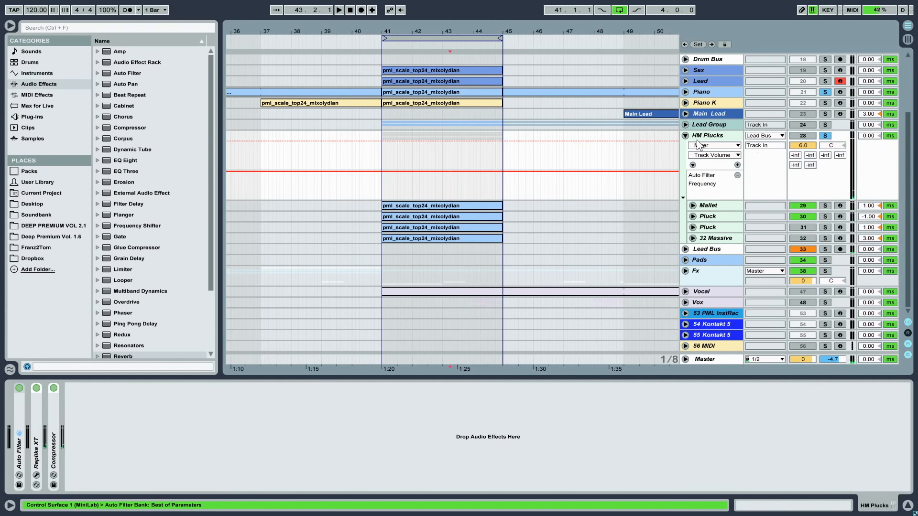
pyautogui.press('Tab')
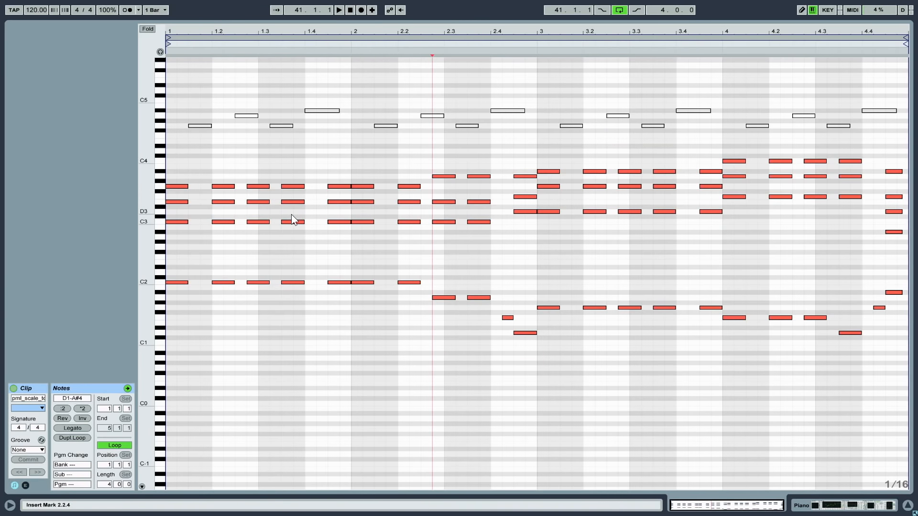